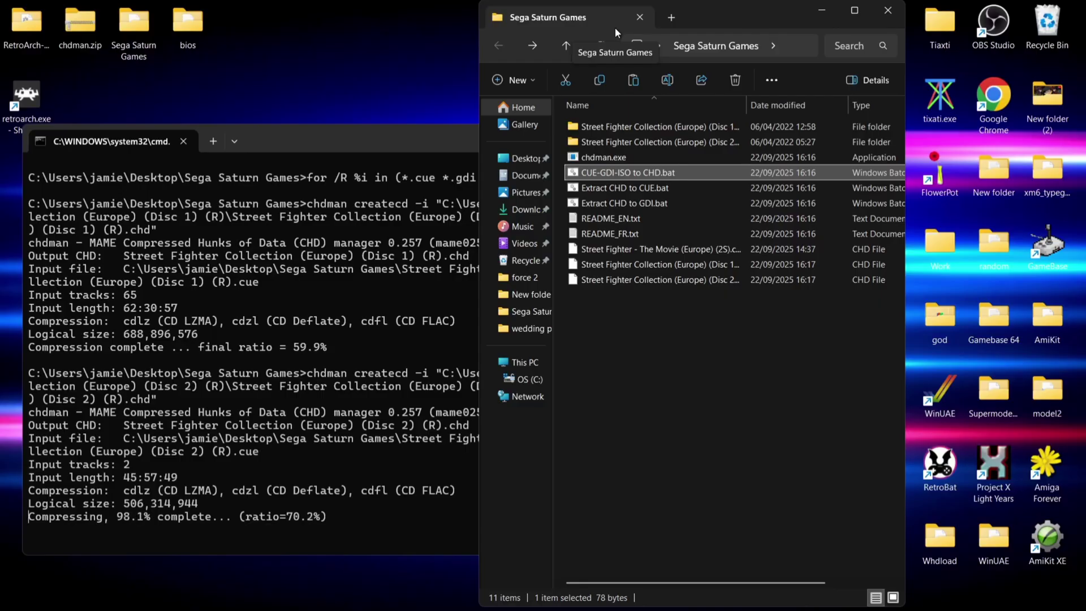
# Clear the file selection in Sega Saturn Games once both Street Fighter Collection discs are CHD files.
pyautogui.click(633, 447)
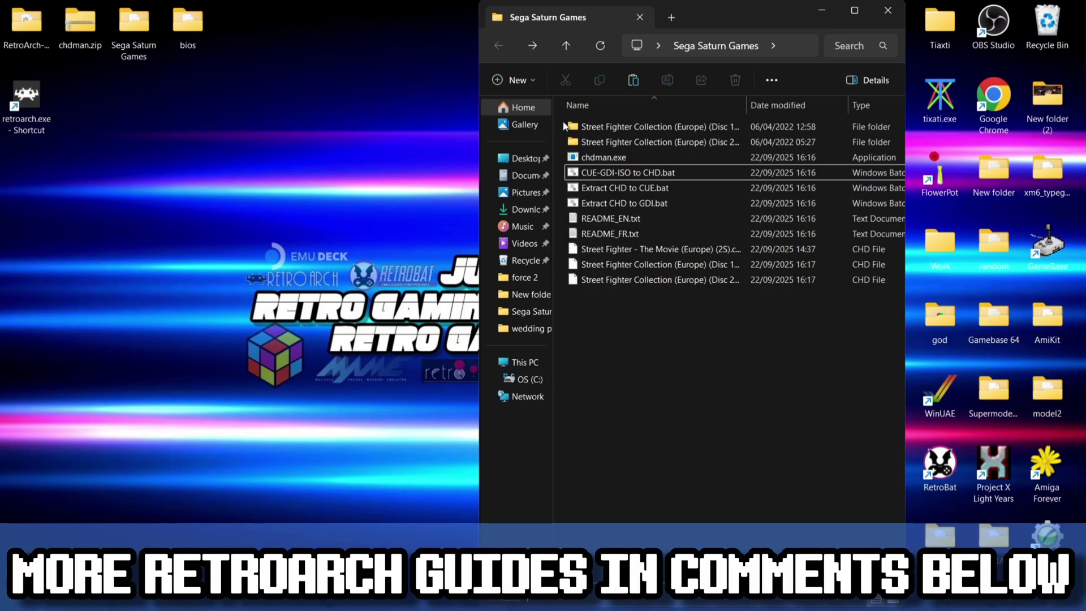
# Delete the two source folders, chdman.exe, the .bat and README files, keeping only the CHDs, then close Explorer.
pyautogui.moveTo(564, 126); pyautogui.dragTo(585, 141)
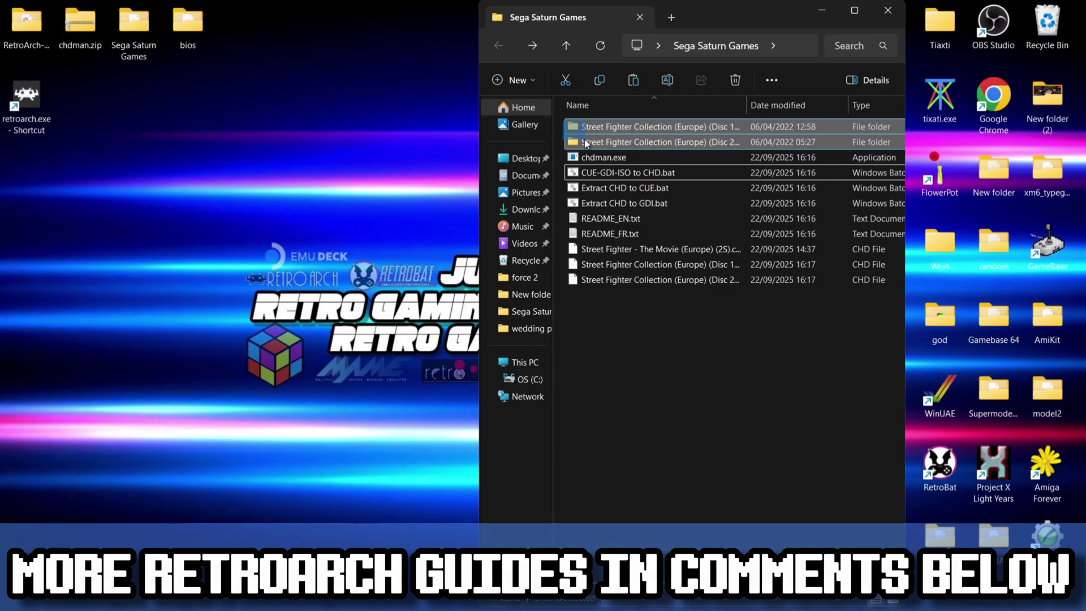
pyautogui.moveTo(586, 142); pyautogui.dragTo(600, 236)
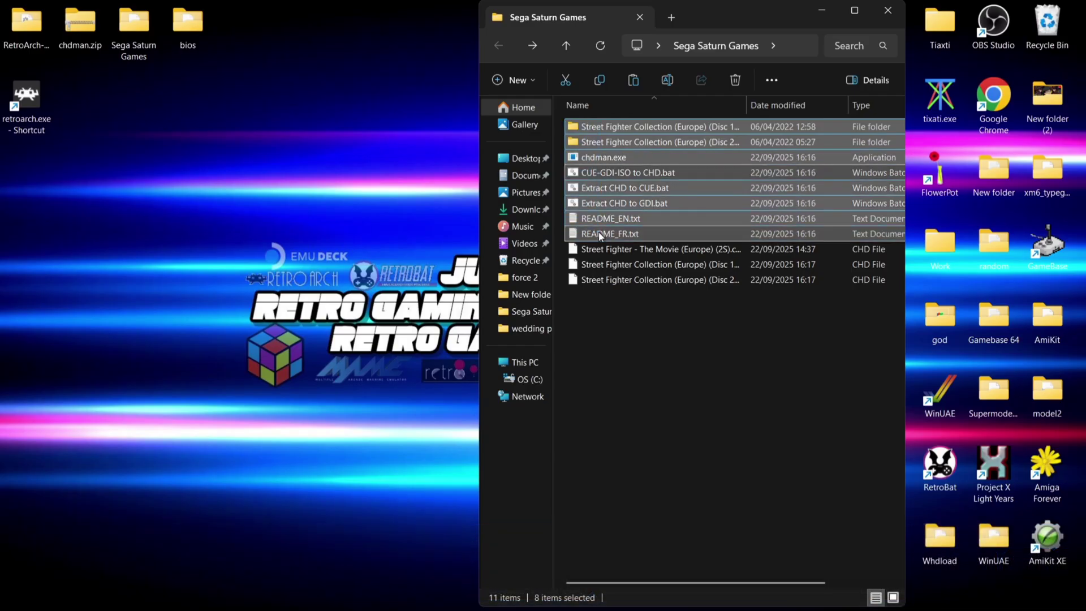
pyautogui.click(736, 79)
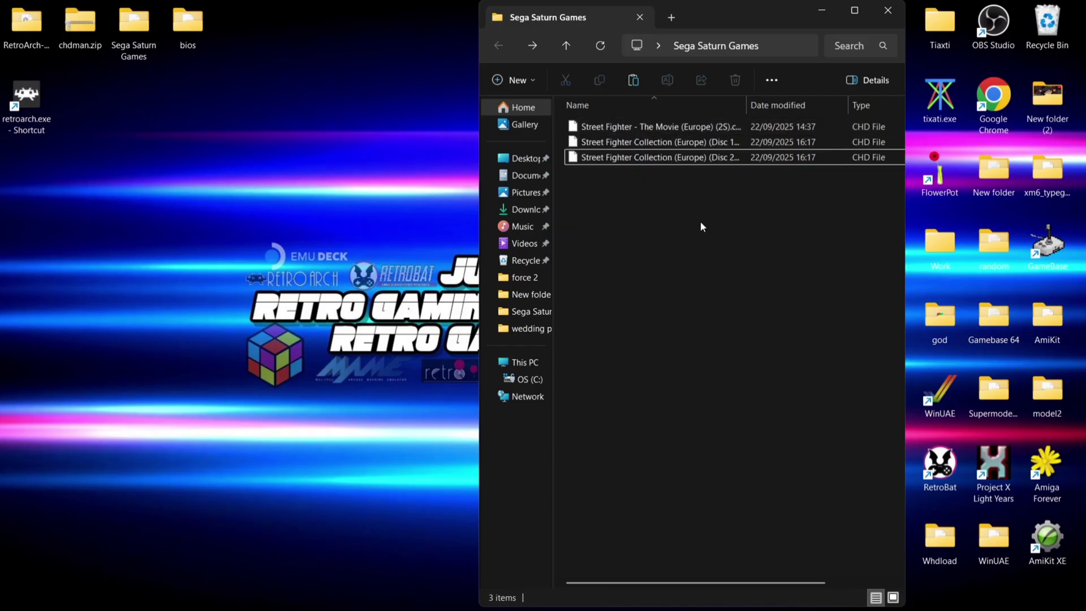
pyautogui.click(887, 10)
pyautogui.click(133, 31)
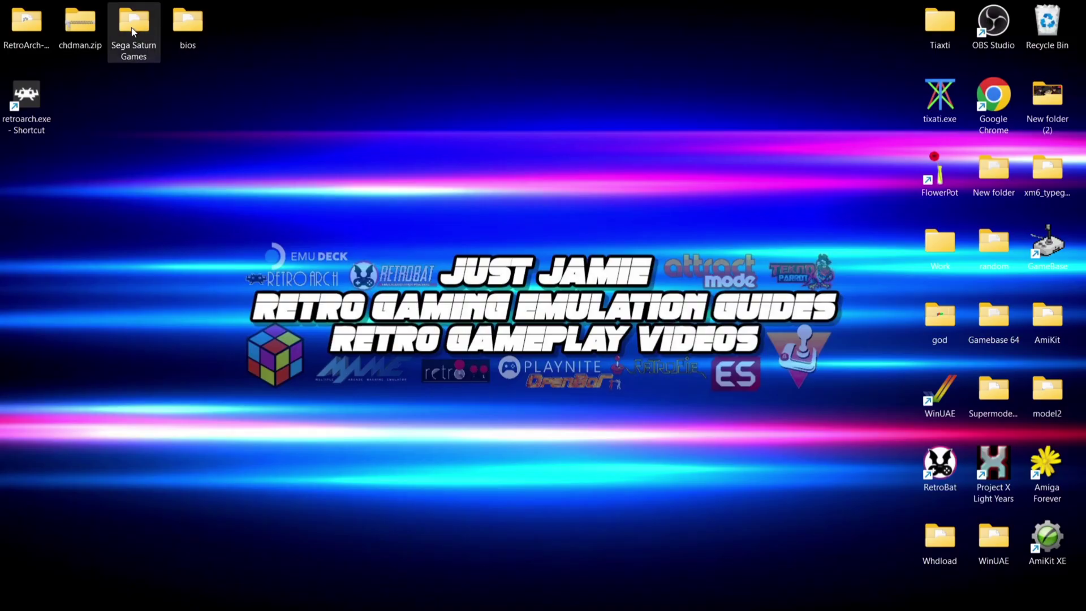
# Move the Sega Saturn Games folder into RetroArch-Win64, then go to RetroArch's Settings > Video.
pyautogui.moveTo(134, 31); pyautogui.dragTo(17, 31)
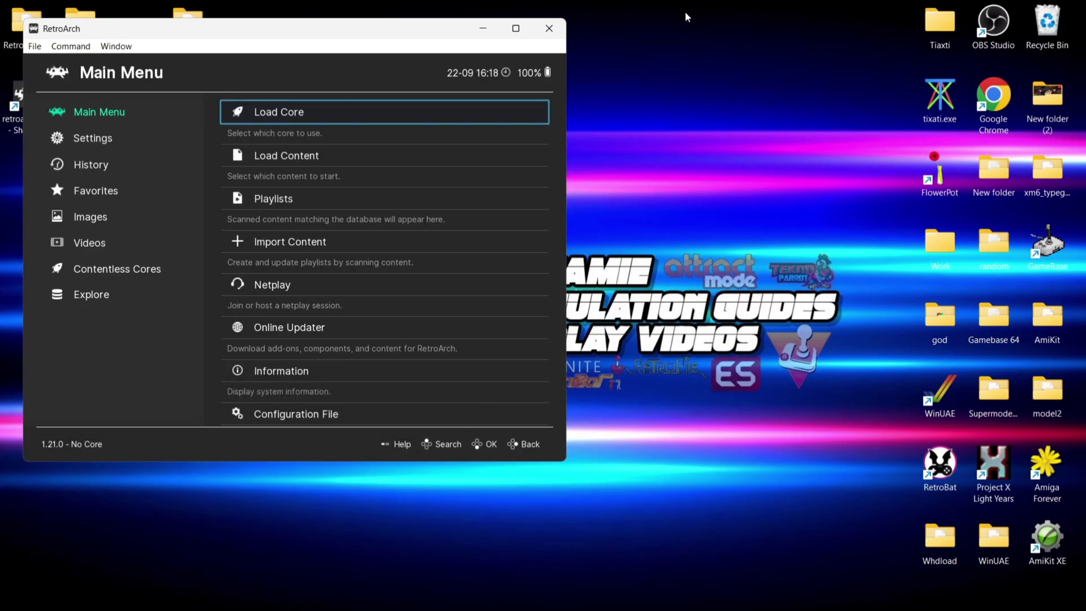
pyautogui.press('Left')
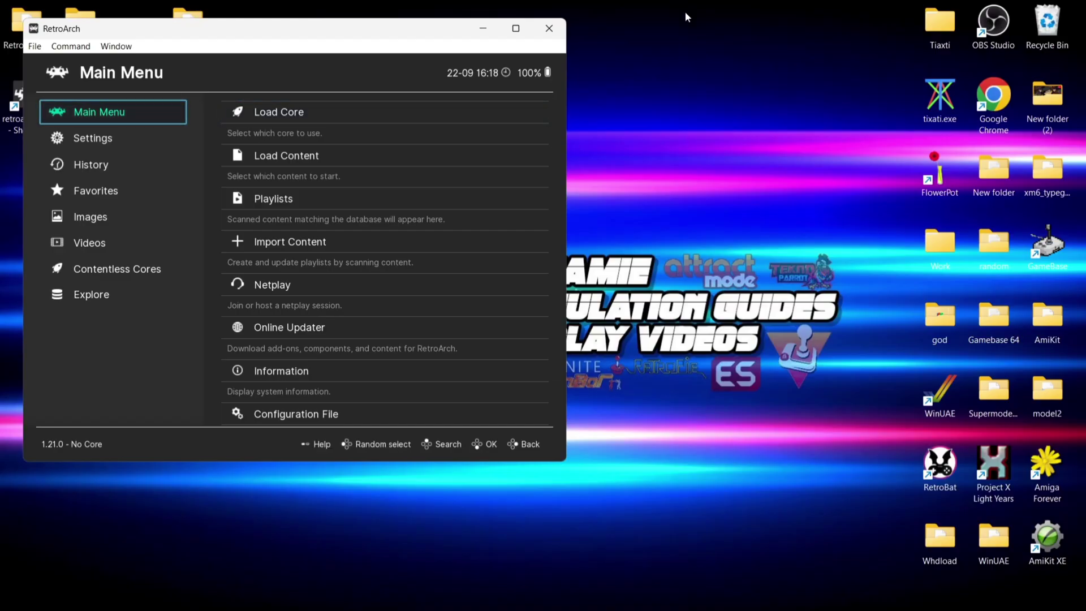
pyautogui.press('Down')
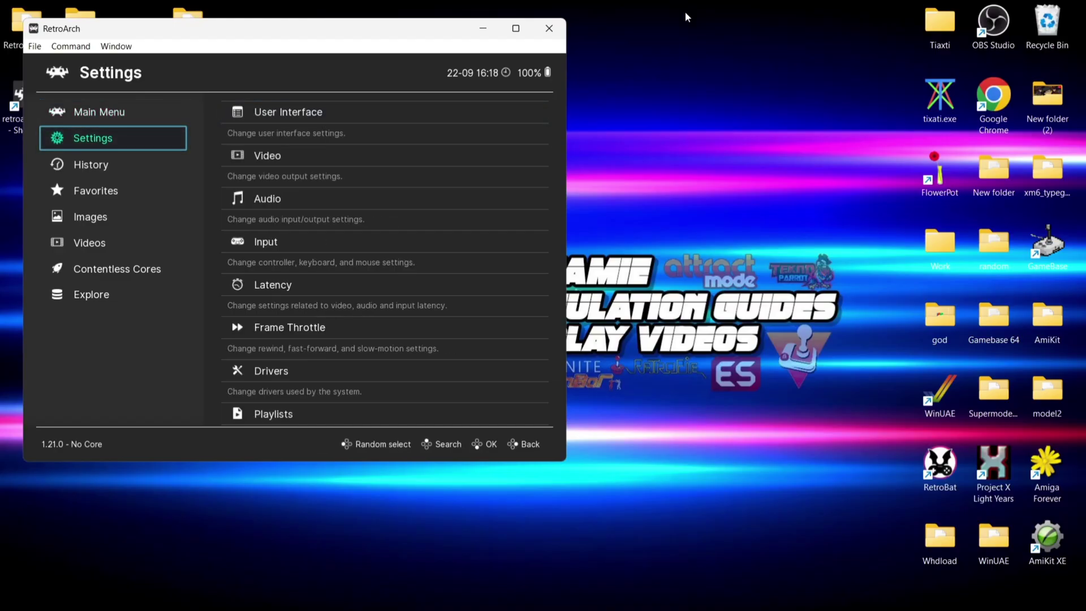
pyautogui.press('Right')
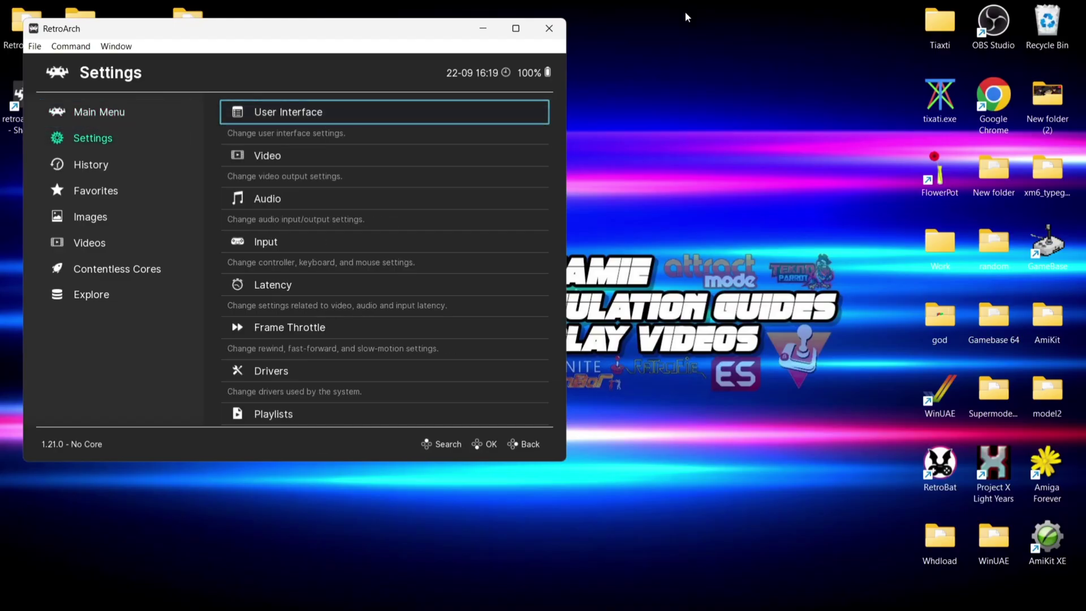
pyautogui.press('Down')
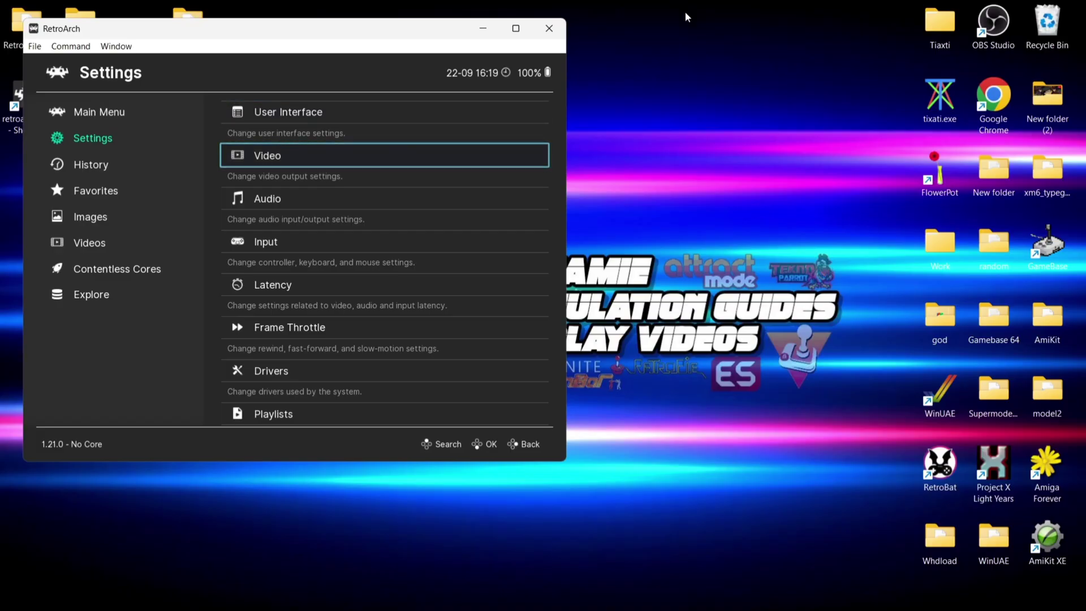
pyautogui.press('Return')
# Switch Start in Fullscreen Mode to ON under Fullscreen Mode and return to the Main Menu.
pyautogui.press('Down')
pyautogui.press('Down')
pyautogui.press('Down')
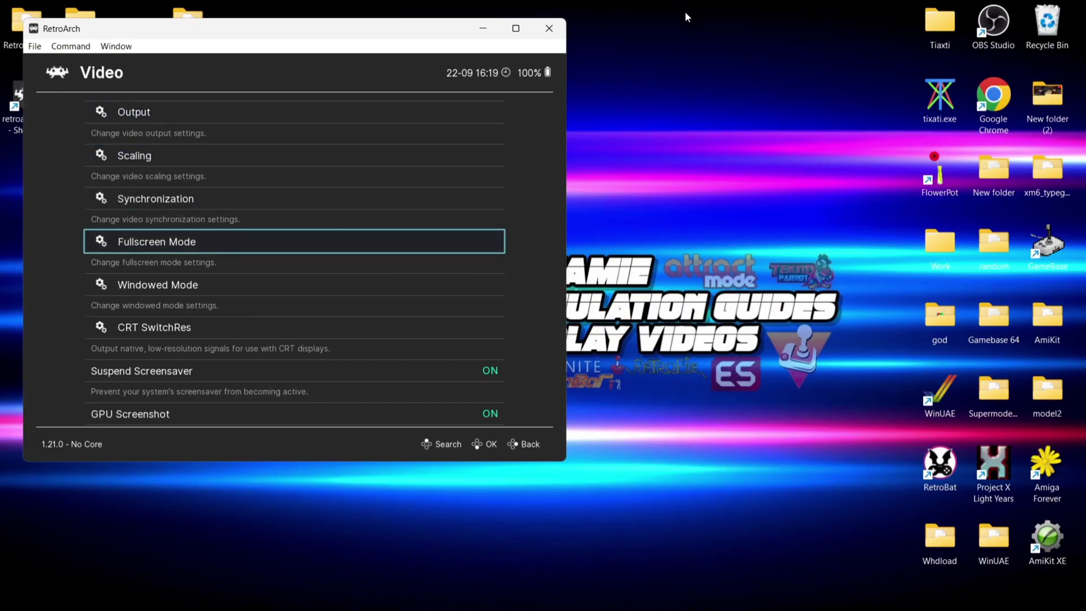
pyautogui.press('Return')
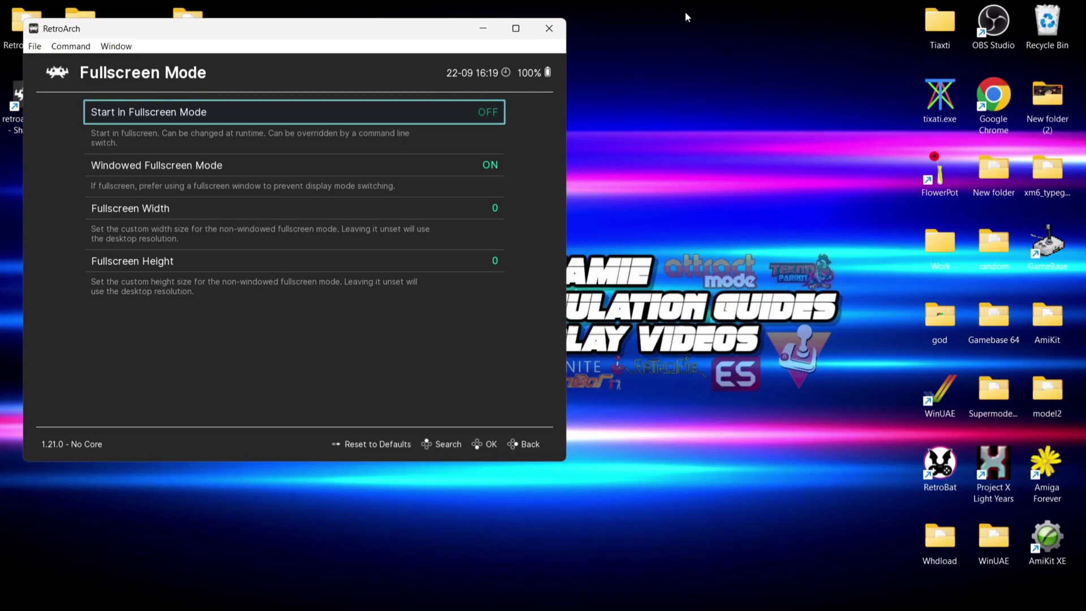
pyautogui.press('Return')
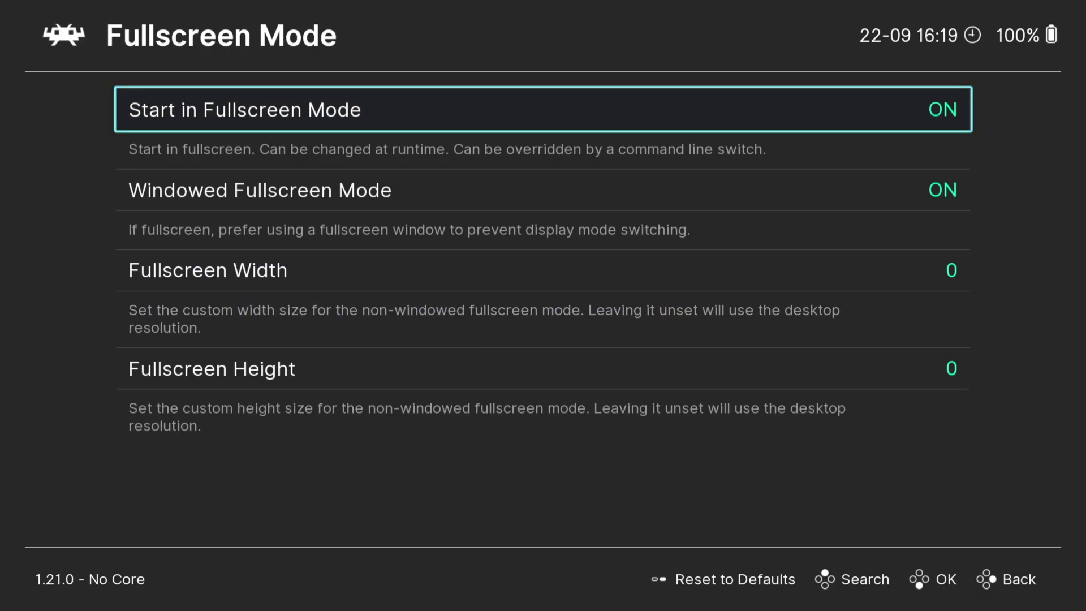
pyautogui.press('BackSpace')
pyautogui.press('BackSpace')
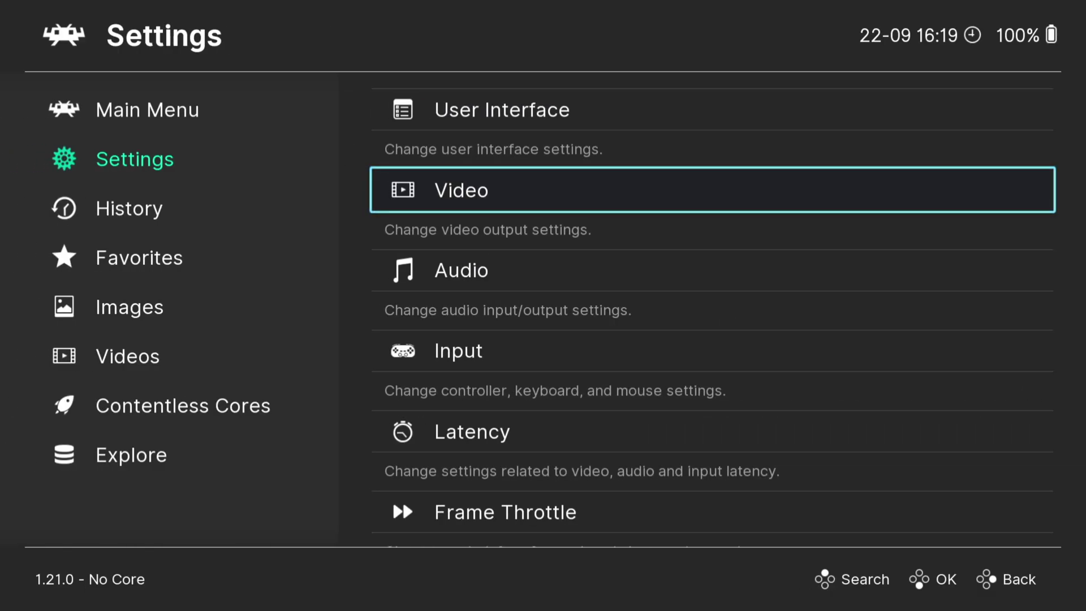
pyautogui.press('Left')
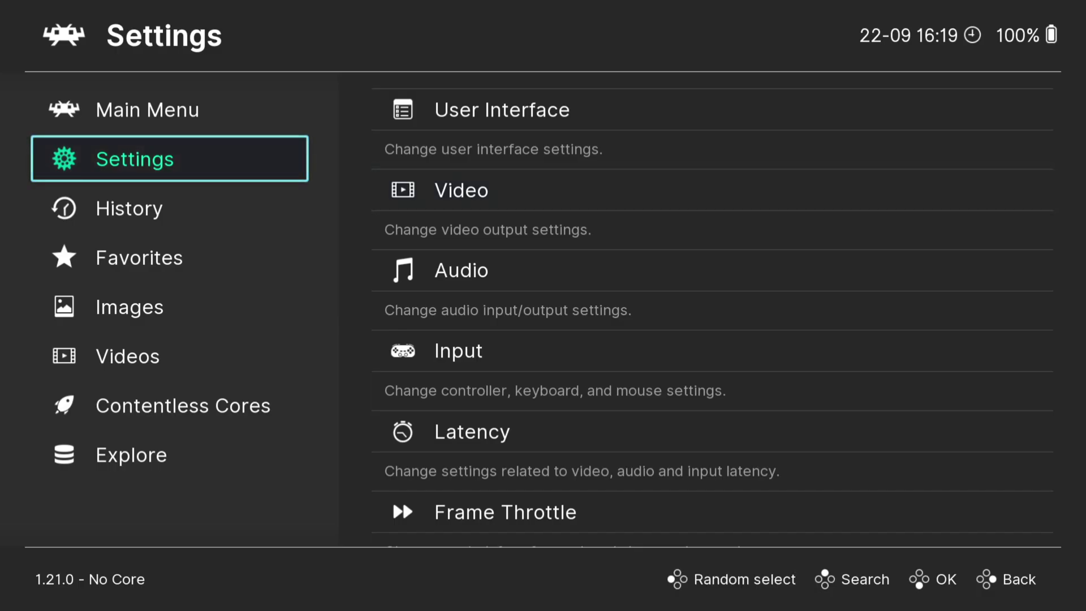
pyautogui.press('Up')
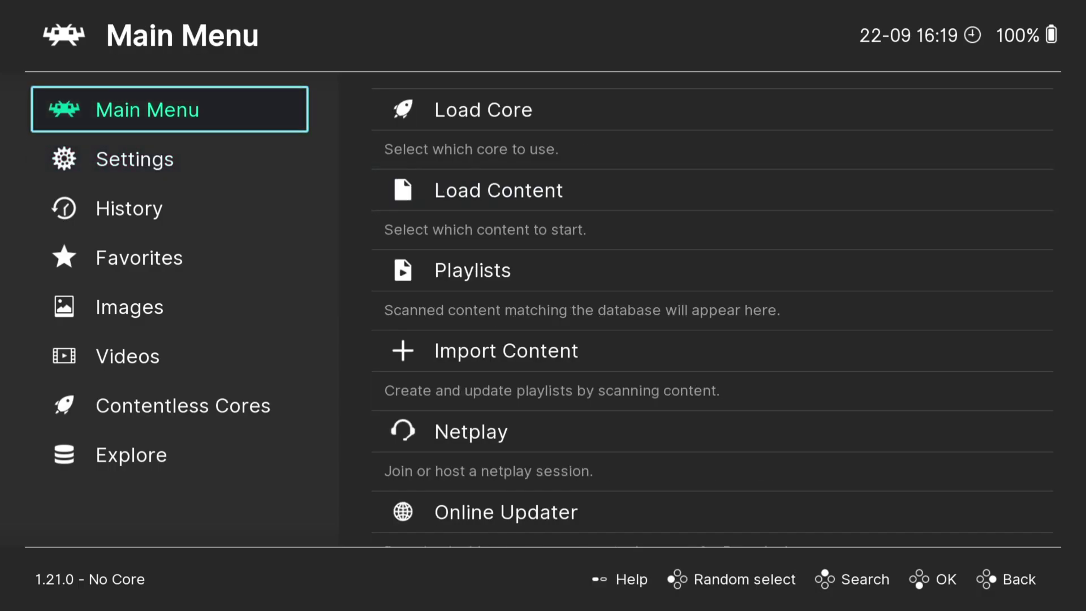
# Use Configuration File > Save Current Configuration to overwrite retroarch.cfg, then return to the Main Menu.
pyautogui.press('Right')
pyautogui.press('Down')
pyautogui.press('Down')
pyautogui.press('Down')
pyautogui.press('Down')
pyautogui.press('Down')
pyautogui.press('Down')
pyautogui.press('Down')
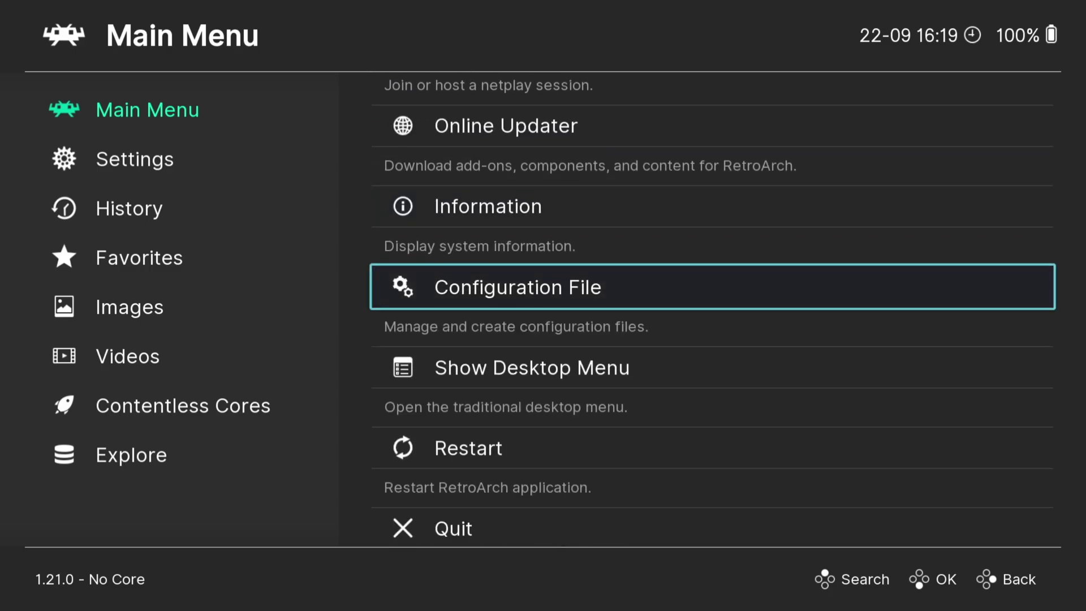
pyautogui.press('Return')
pyautogui.press('Down')
pyautogui.press('Down')
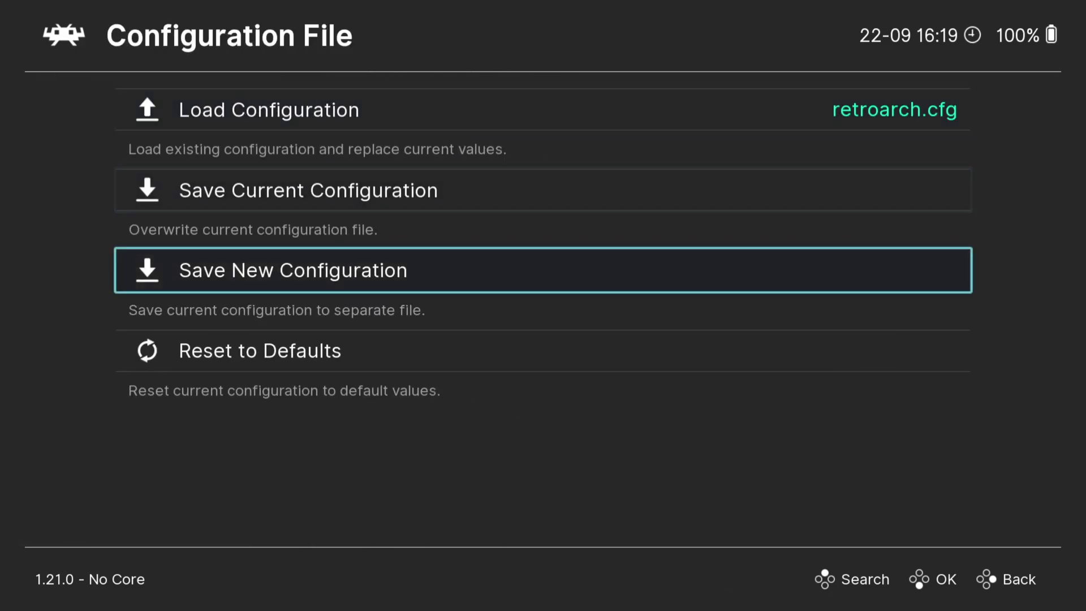
pyautogui.press('Up')
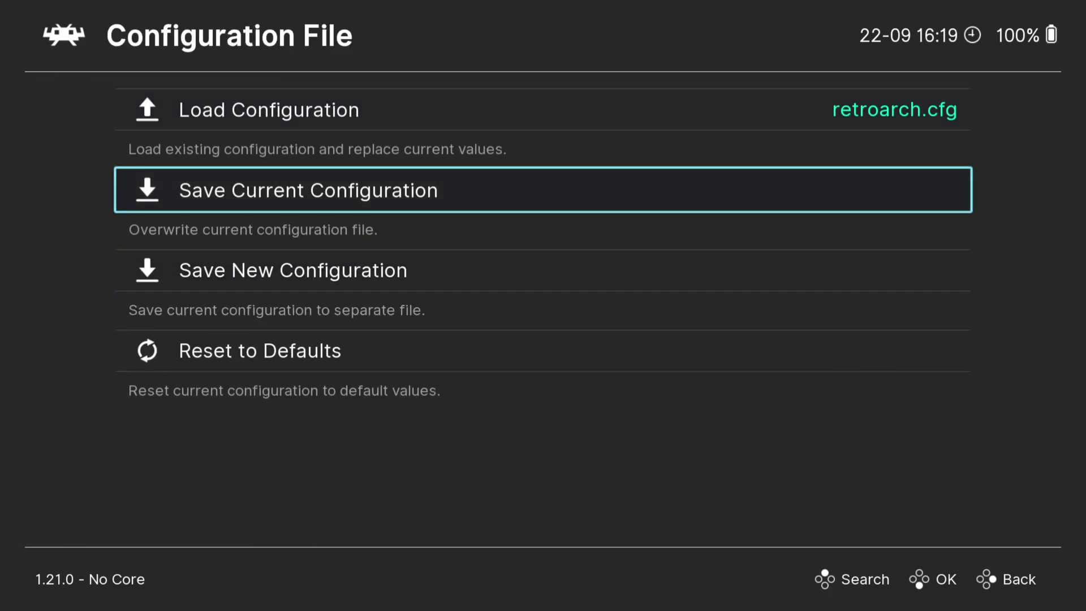
pyautogui.press('Return')
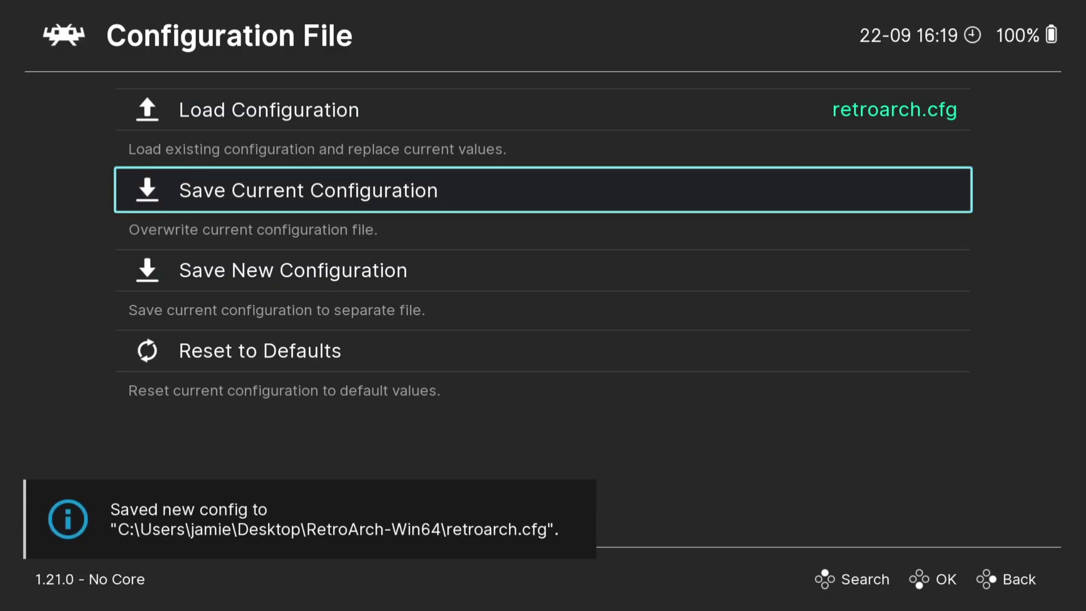
pyautogui.press('BackSpace')
pyautogui.press('BackSpace')
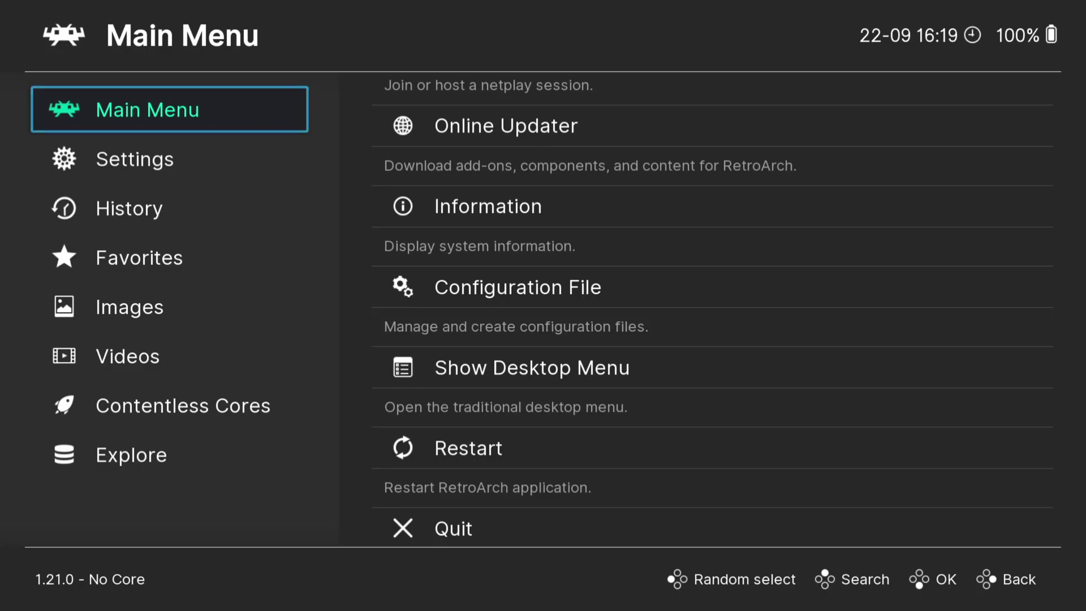
# Open Import Content > Manual Scan and start browsing for the content directory.
pyautogui.press('Right')
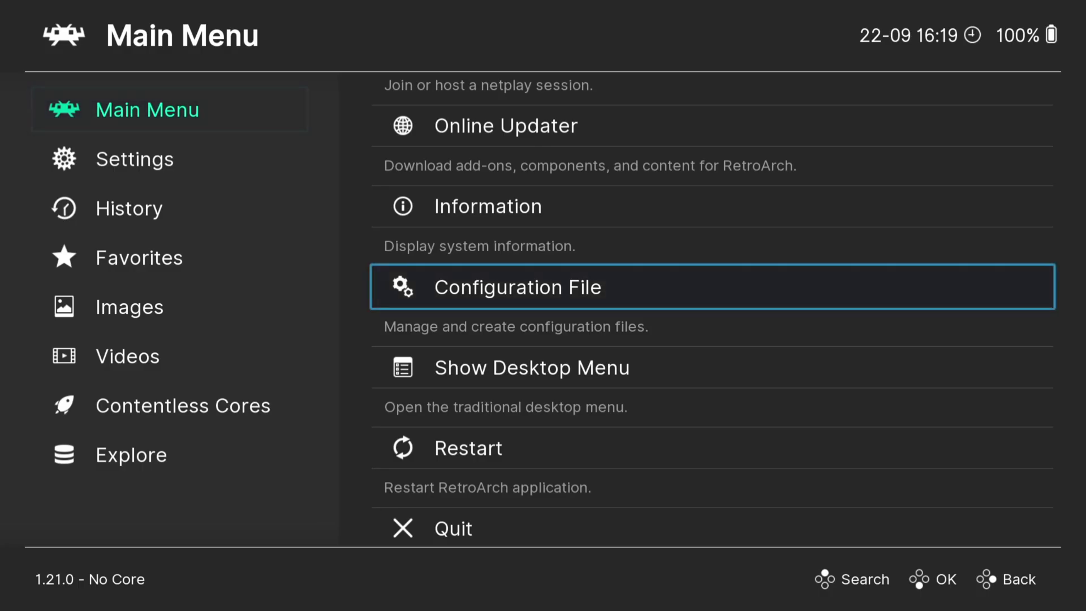
pyautogui.press('Up')
pyautogui.press('Up')
pyautogui.press('Up')
pyautogui.press('Up')
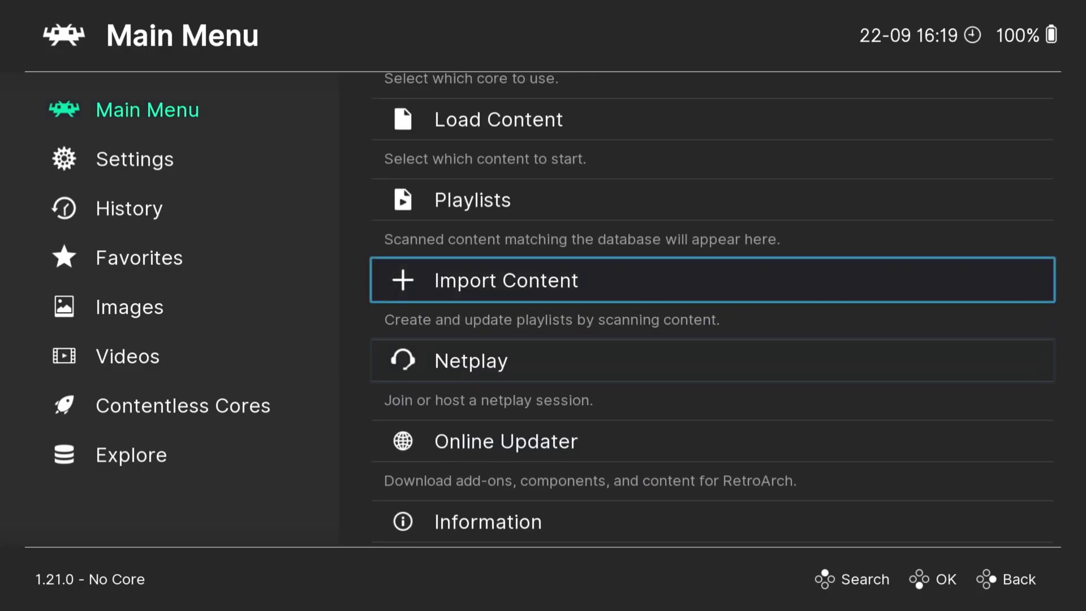
pyautogui.press('Return')
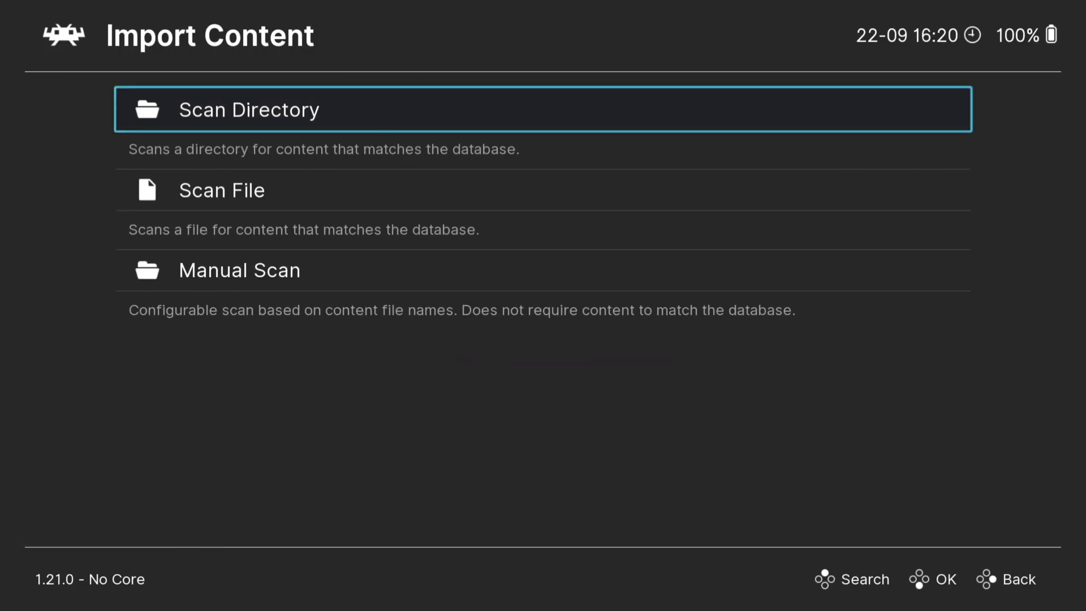
pyautogui.press('Down')
pyautogui.press('Down')
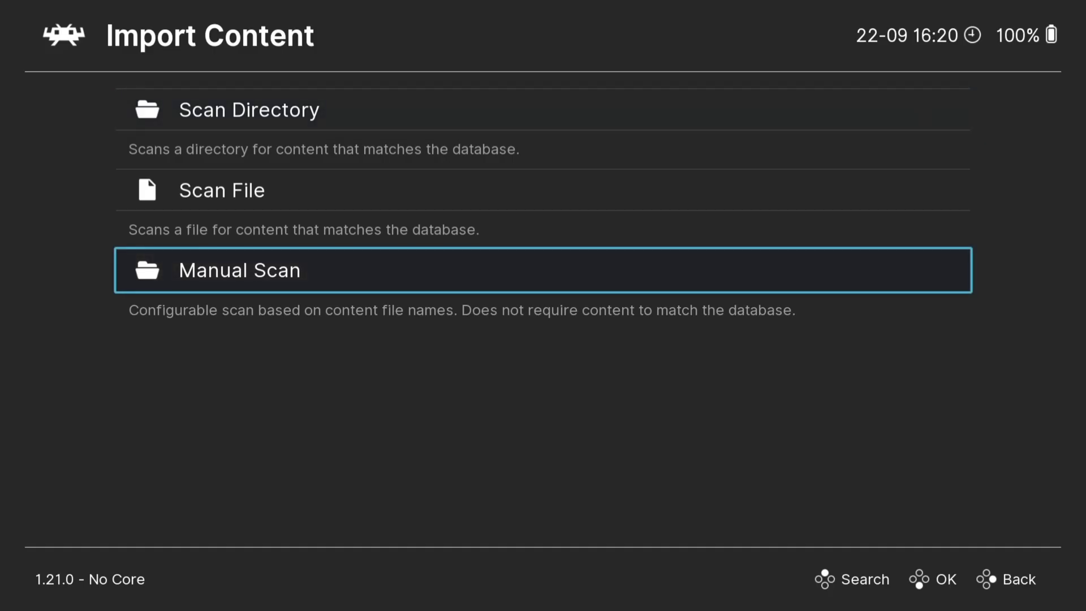
pyautogui.press('Return')
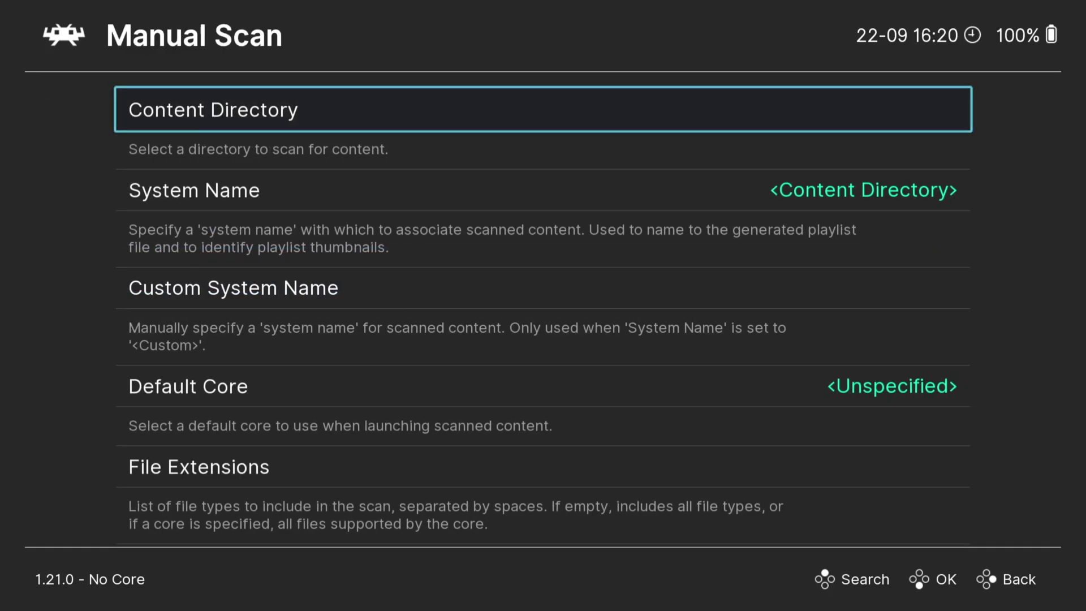
pyautogui.press('Return')
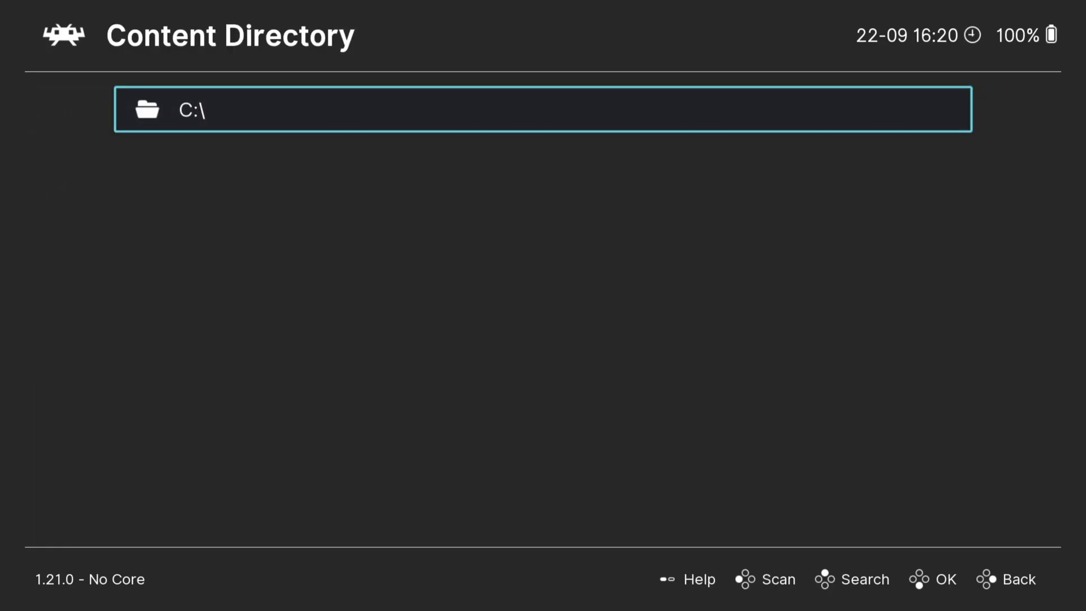
# Browse from C:\ through Users and the user's home folder into Desktop.
pyautogui.press('Return')
pyautogui.press('Up')
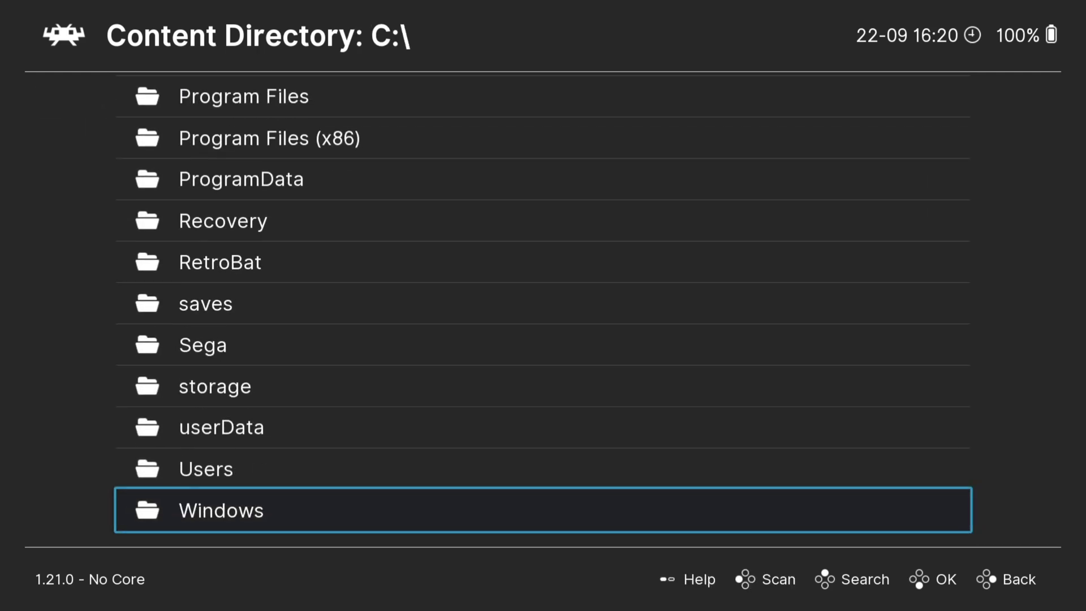
pyautogui.press('Up')
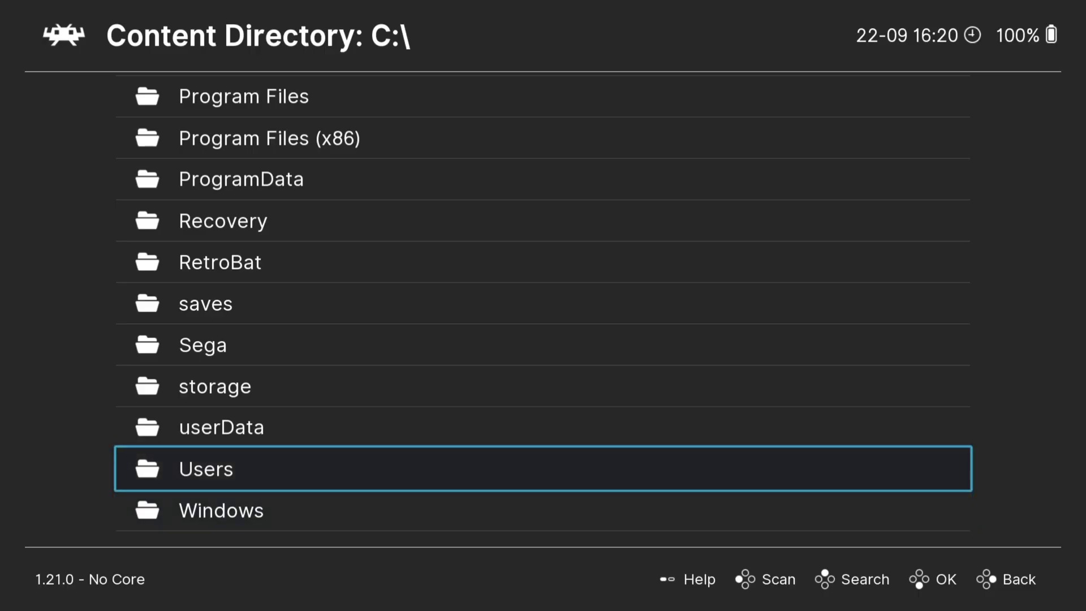
pyautogui.press('Return')
pyautogui.click(543, 316)
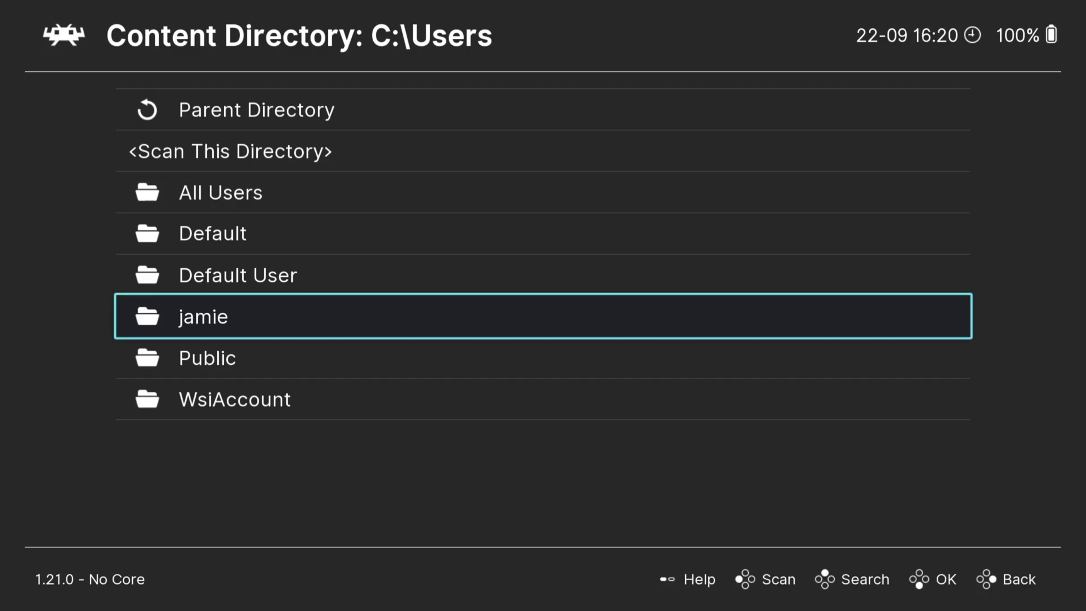
pyautogui.press('Return')
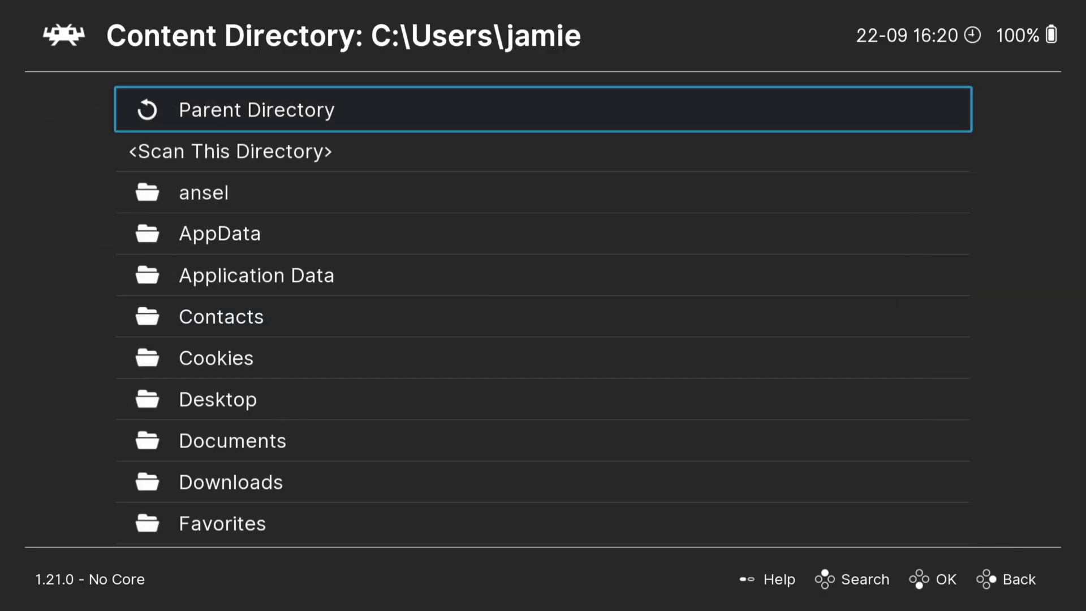
pyautogui.press('Down')
pyautogui.press('Down')
pyautogui.press('Down')
pyautogui.press('Down')
pyautogui.press('Down')
pyautogui.press('Down')
# Open RetroArch-Win64 > Sega Saturn Games and pick <Scan This Directory> as the content directory.
pyautogui.press('Down')
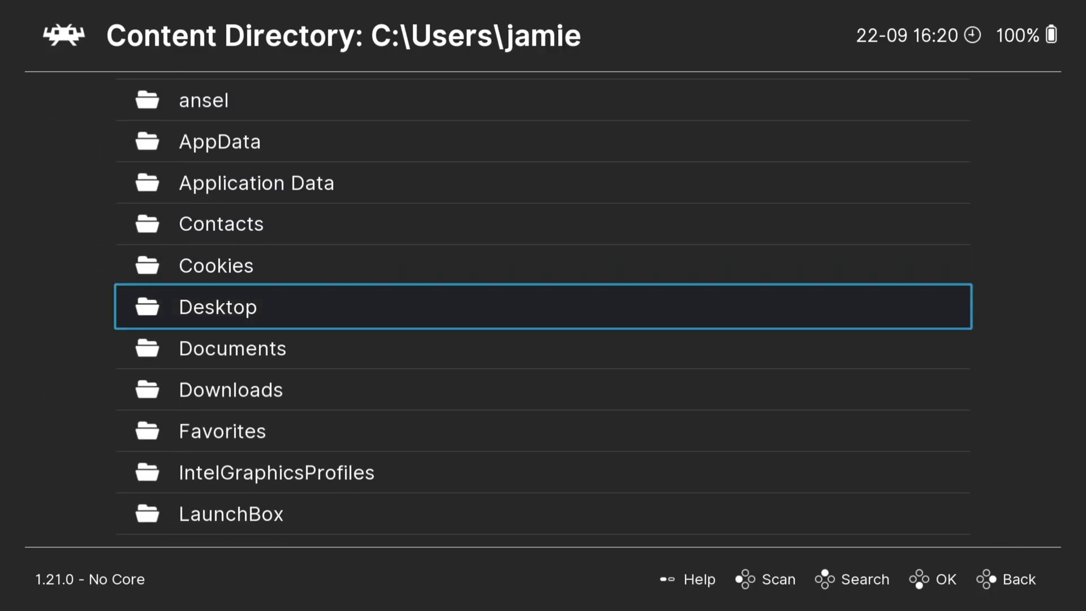
pyautogui.press('Return')
pyautogui.press('Down')
pyautogui.press('Down')
pyautogui.press('Down')
pyautogui.press('Down')
pyautogui.press('Down')
pyautogui.press('Down')
pyautogui.press('Down')
pyautogui.press('Down')
pyautogui.press('Down')
pyautogui.press('Down')
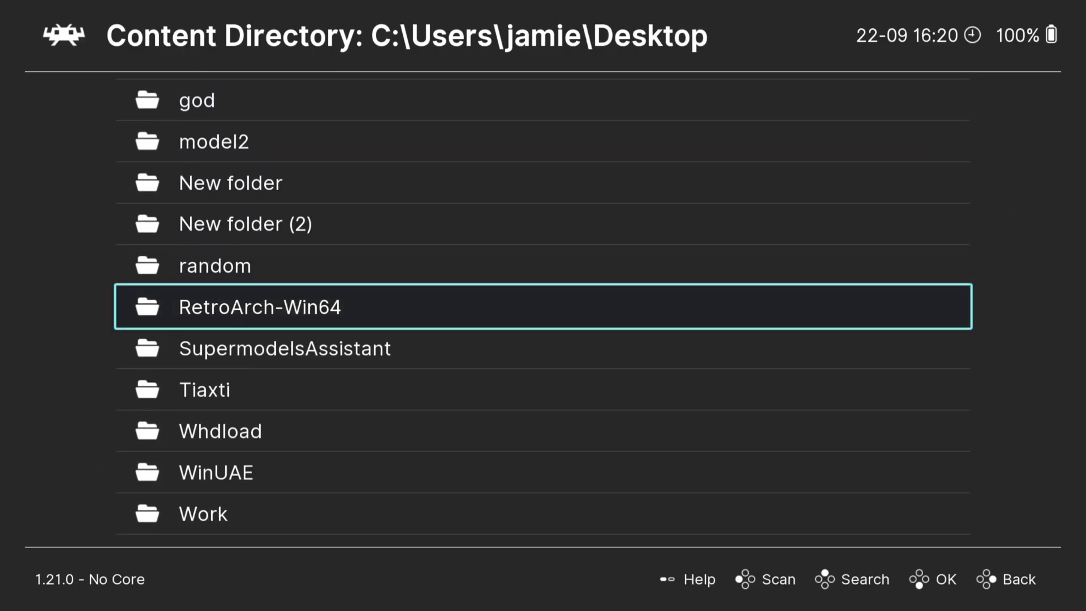
pyautogui.press('Return')
pyautogui.press('Down')
pyautogui.press('Down')
pyautogui.press('Down')
pyautogui.press('Down')
pyautogui.press('Down')
pyautogui.press('Down')
pyautogui.press('Down')
pyautogui.press('Down')
pyautogui.press('Down')
pyautogui.press('Down')
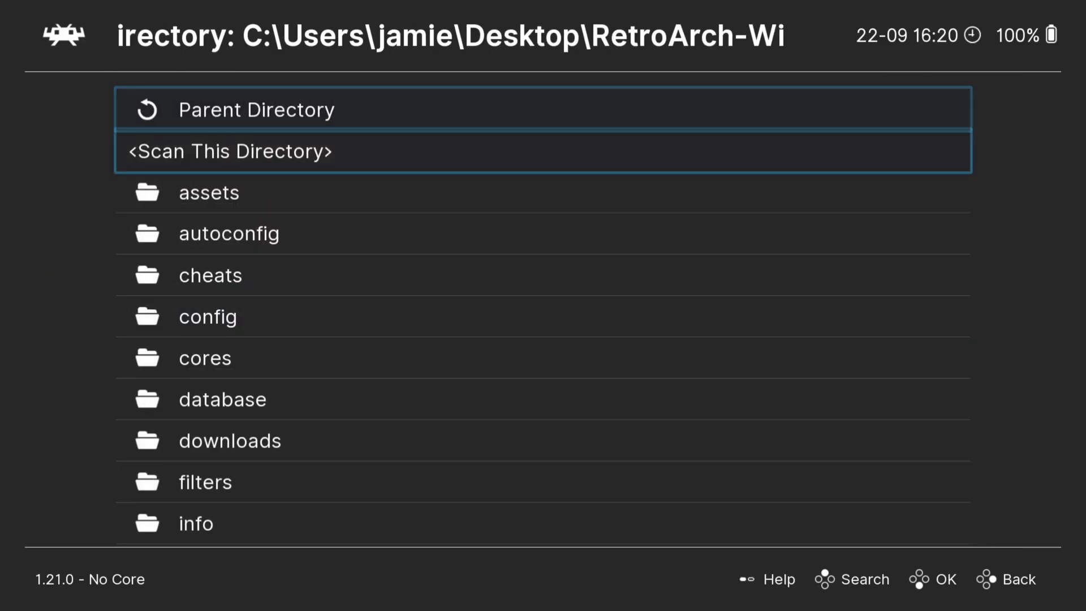
pyautogui.press('Down')
pyautogui.press('Down')
pyautogui.press('Down')
pyautogui.press('Down')
pyautogui.press('Down')
pyautogui.press('Down')
pyautogui.press('Down')
pyautogui.press('Down')
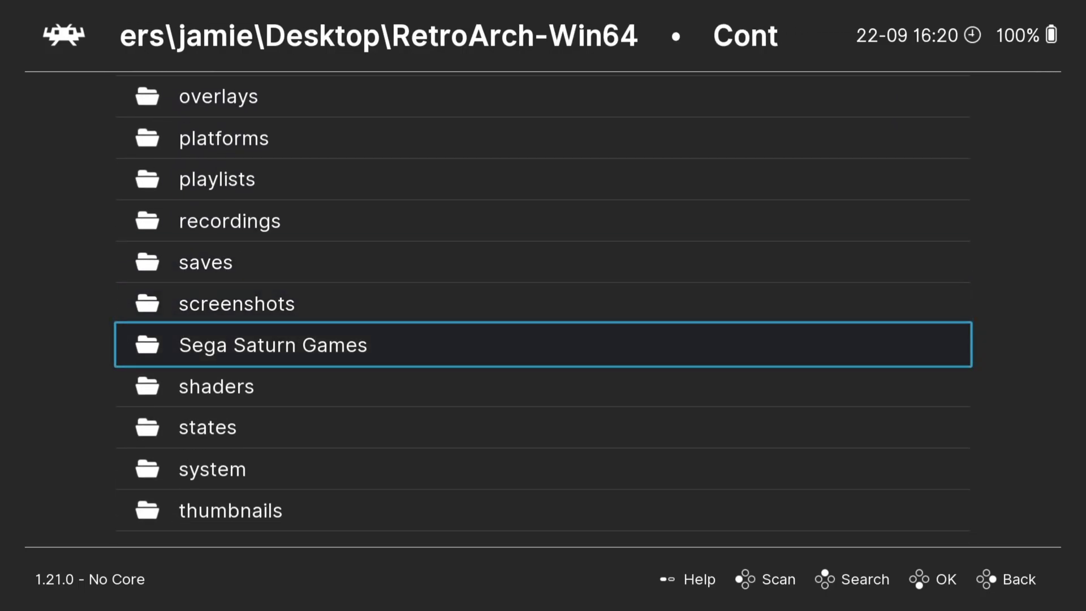
pyautogui.press('Return')
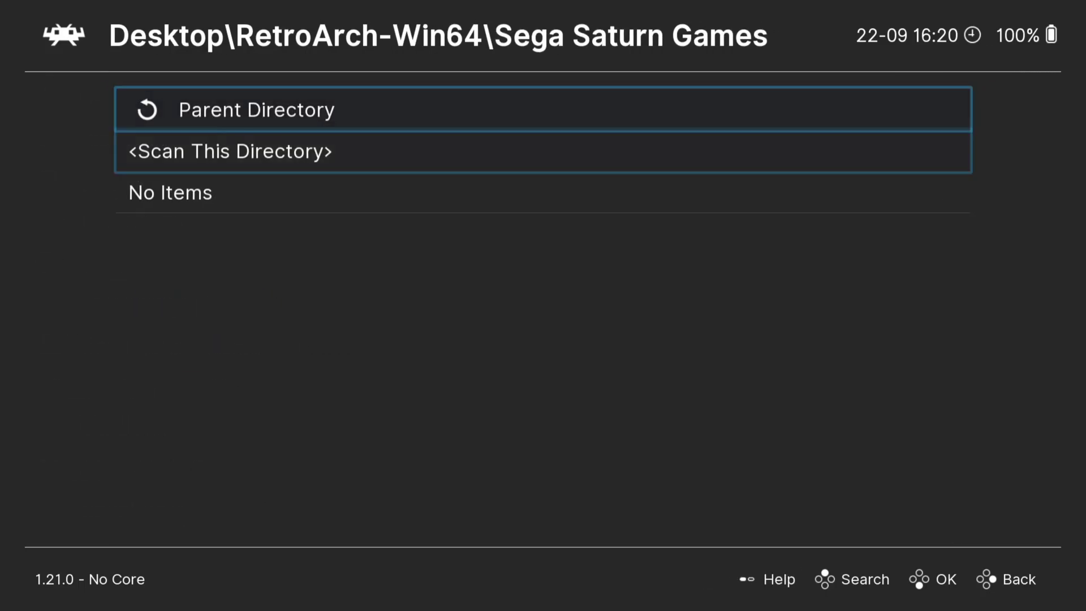
pyautogui.press('Down')
pyautogui.press('Return')
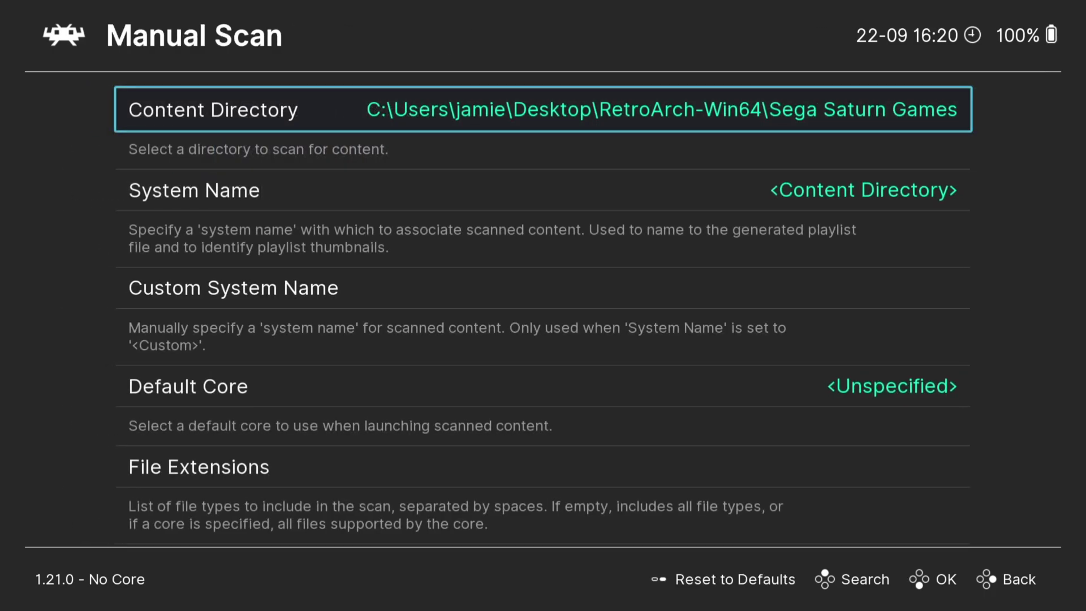
# Run Start Scan on the Sega Saturn Games folder and leave the scan settings.
pyautogui.press('Up')
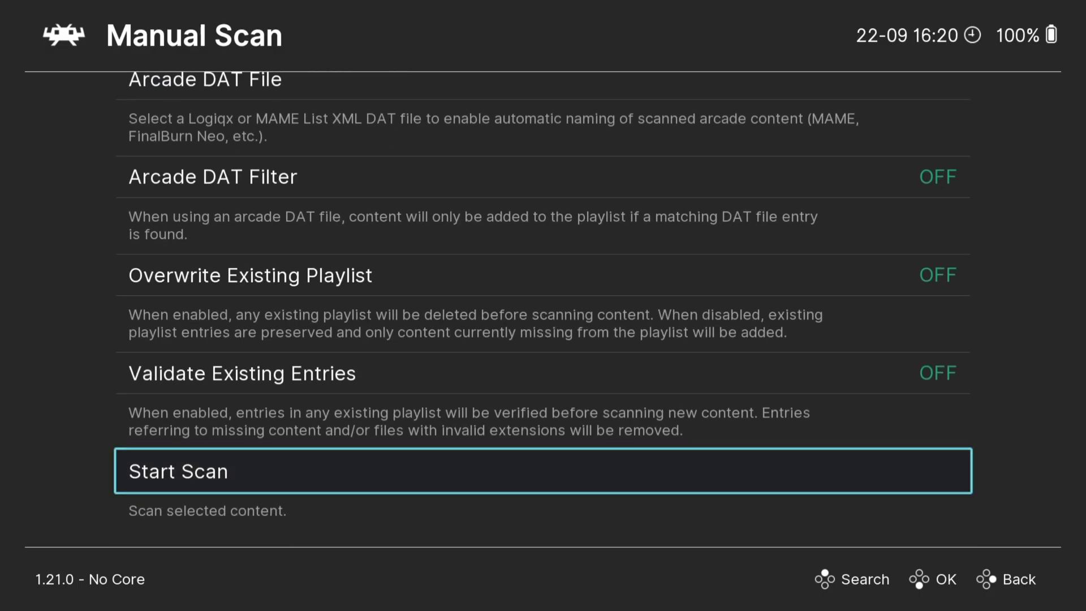
pyautogui.press('Return')
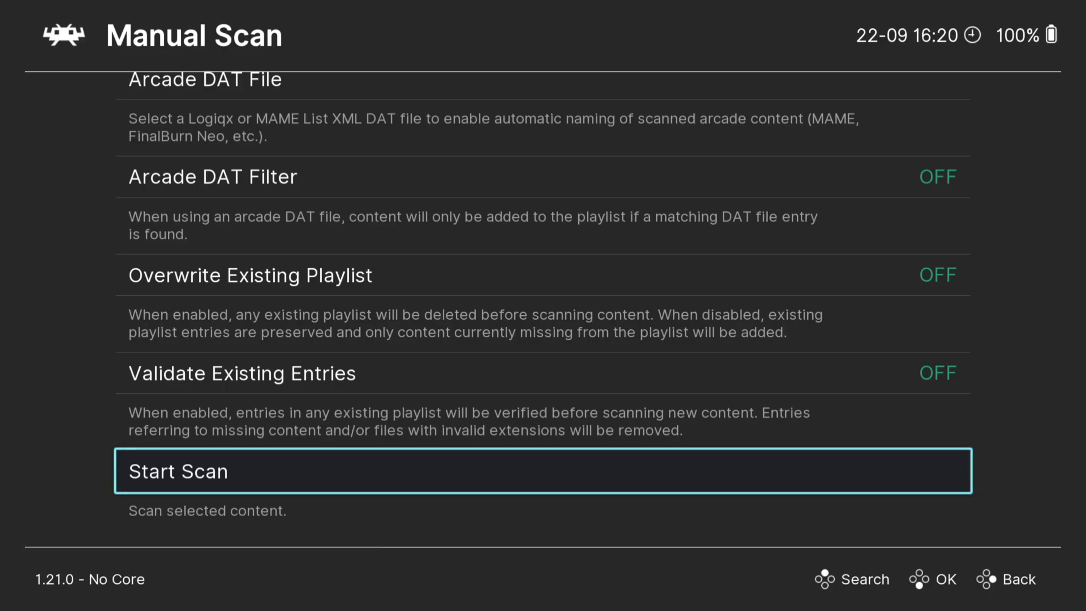
pyautogui.press('BackSpace')
pyautogui.press('BackSpace')
pyautogui.press('BackSpace')
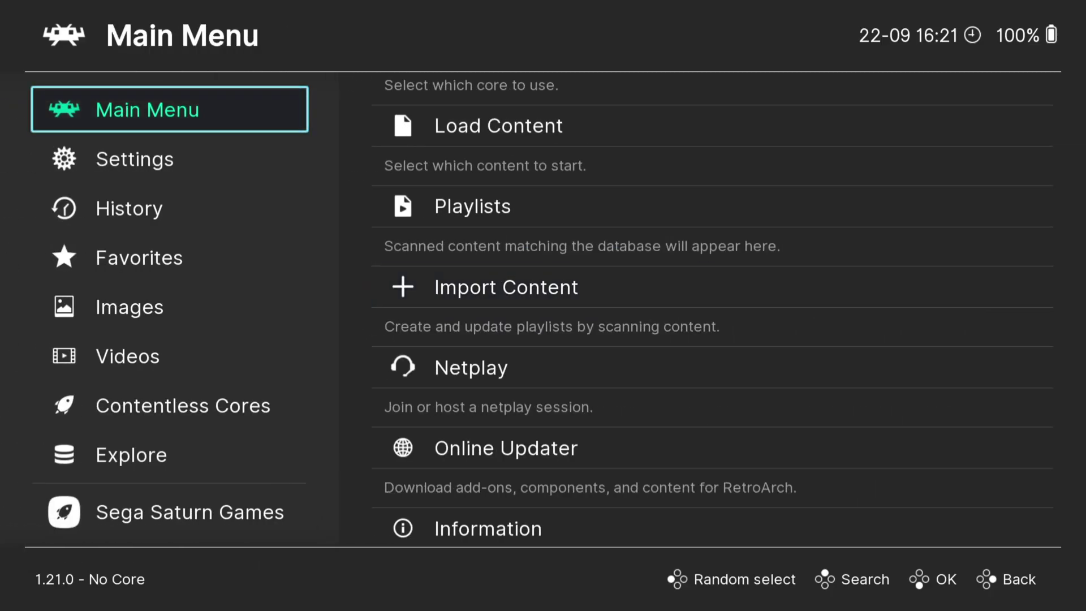
# Check the new Sega Saturn Games playlist shows the three Street Fighter entries, then return to Main Menu.
pyautogui.press('Down')
pyautogui.press('Down')
pyautogui.press('Down')
pyautogui.press('Down')
pyautogui.press('Down')
pyautogui.press('Down')
pyautogui.press('Down')
pyautogui.press('Down')
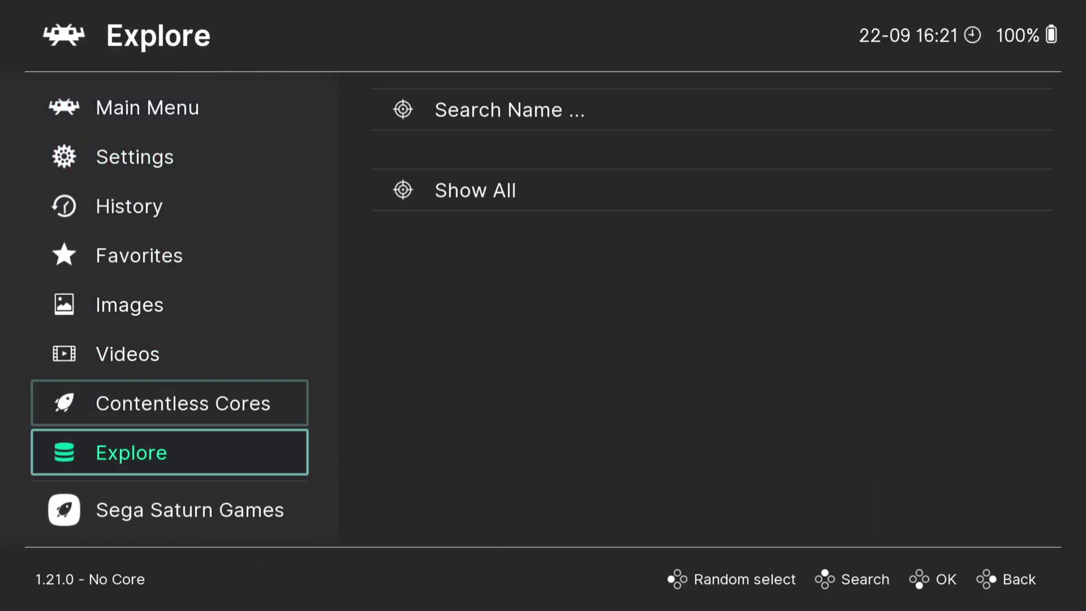
pyautogui.press('Right')
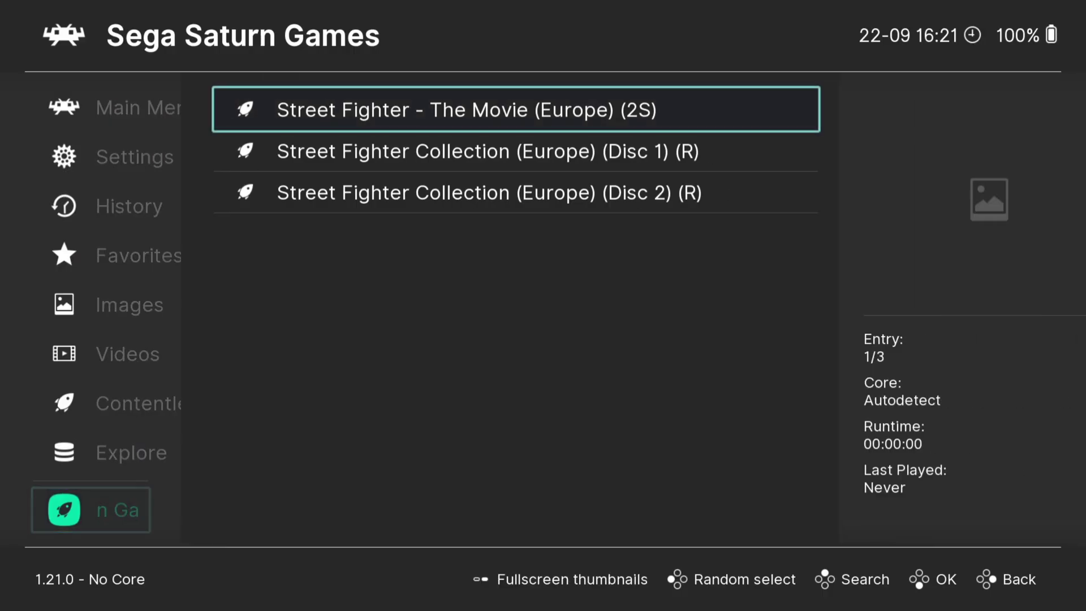
pyautogui.press('BackSpace')
pyautogui.press('BackSpace')
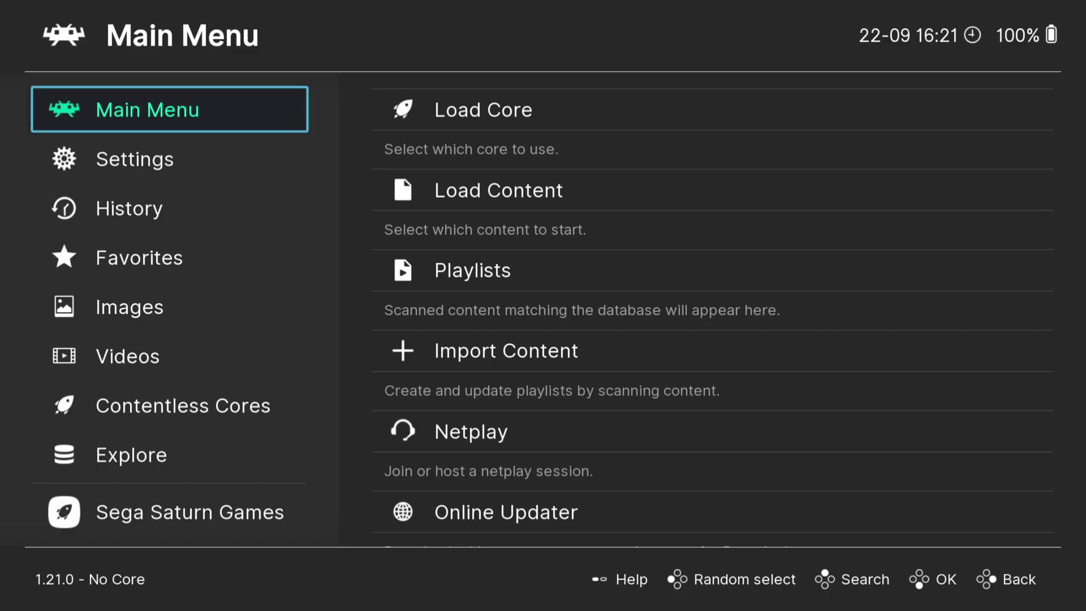
pyautogui.press('Right')
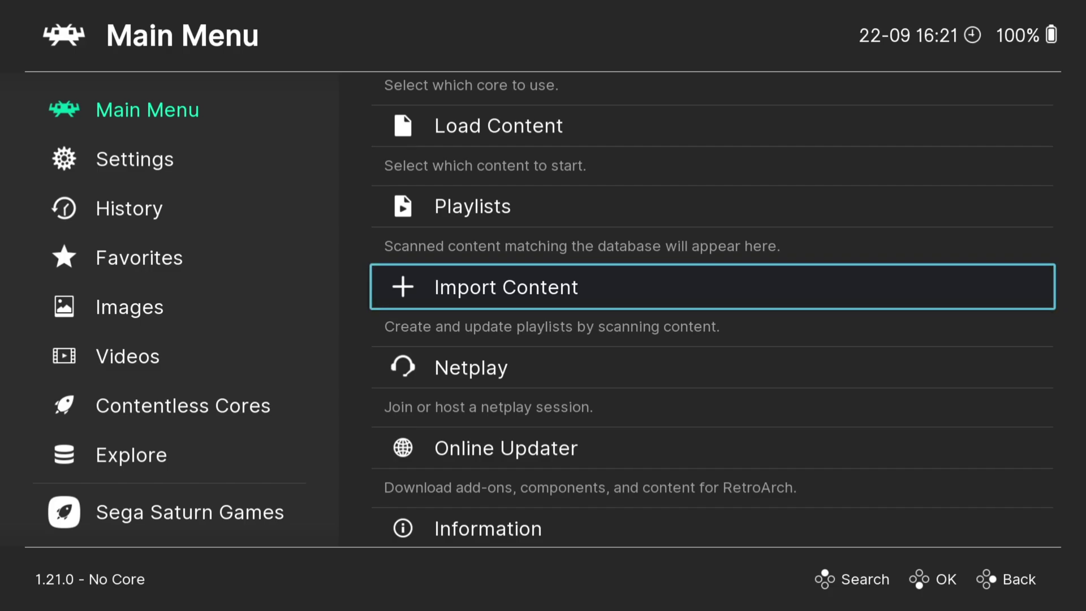
# Open Online Updater > Core Downloader and scroll down to the Sega - Saturn cores.
pyautogui.press('Down')
pyautogui.press('Down')
pyautogui.press('Return')
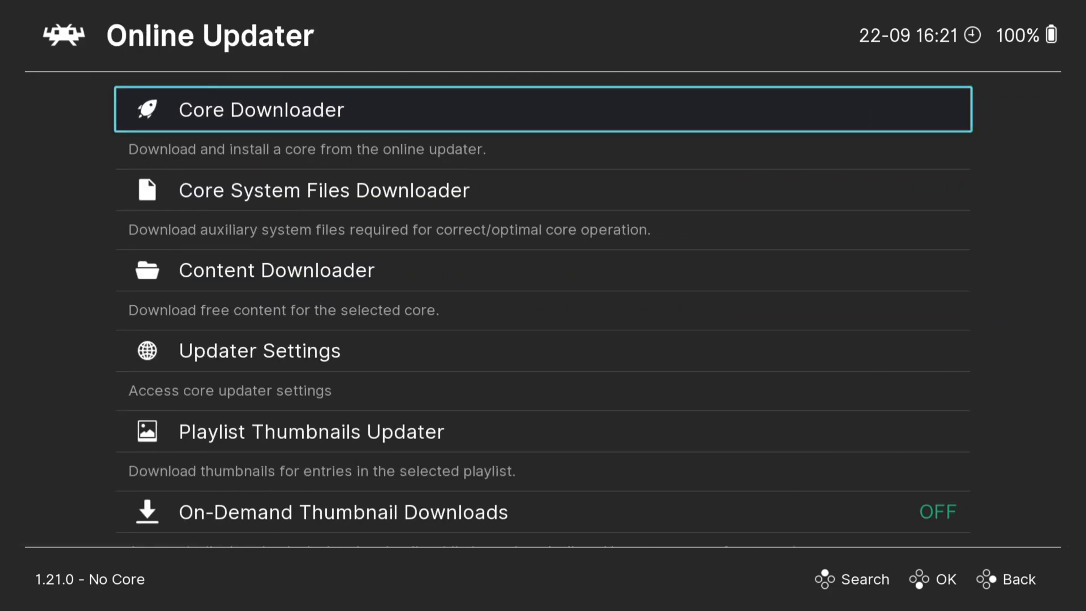
pyautogui.press('Return')
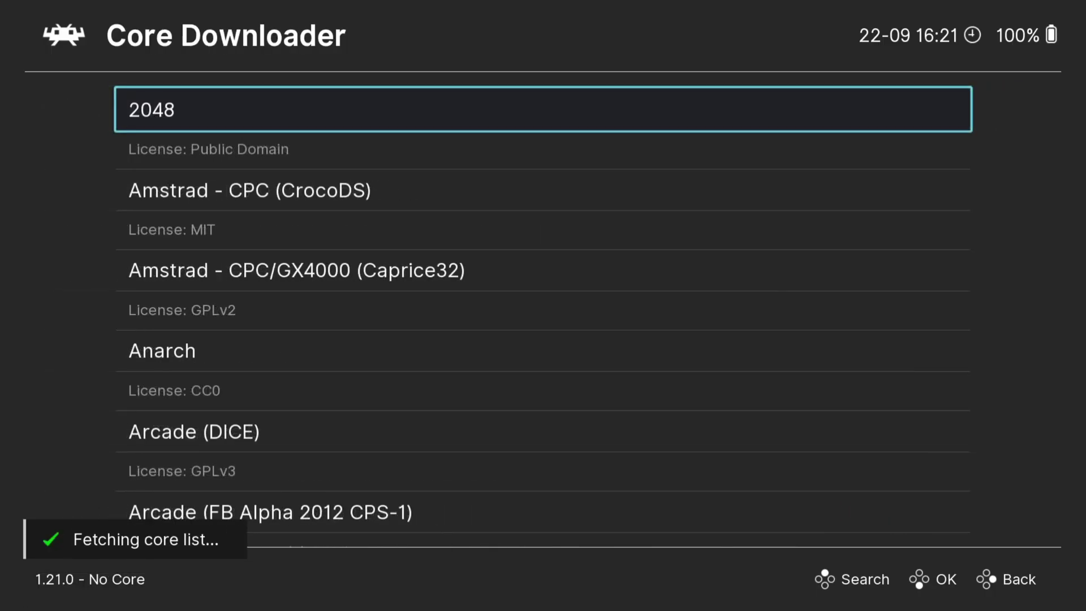
pyautogui.press('Down')
pyautogui.press('Down')
pyautogui.press('Down')
pyautogui.press('Down')
pyautogui.press('Down')
pyautogui.press('Down')
pyautogui.press('Down')
pyautogui.press('Down')
pyautogui.press('Down')
pyautogui.press('Down')
pyautogui.press('Down')
pyautogui.press('Down')
pyautogui.press('Down')
pyautogui.press('Down')
pyautogui.press('Down')
pyautogui.press('Down')
pyautogui.press('Down')
pyautogui.press('Down')
pyautogui.press('Down')
pyautogui.press('Down')
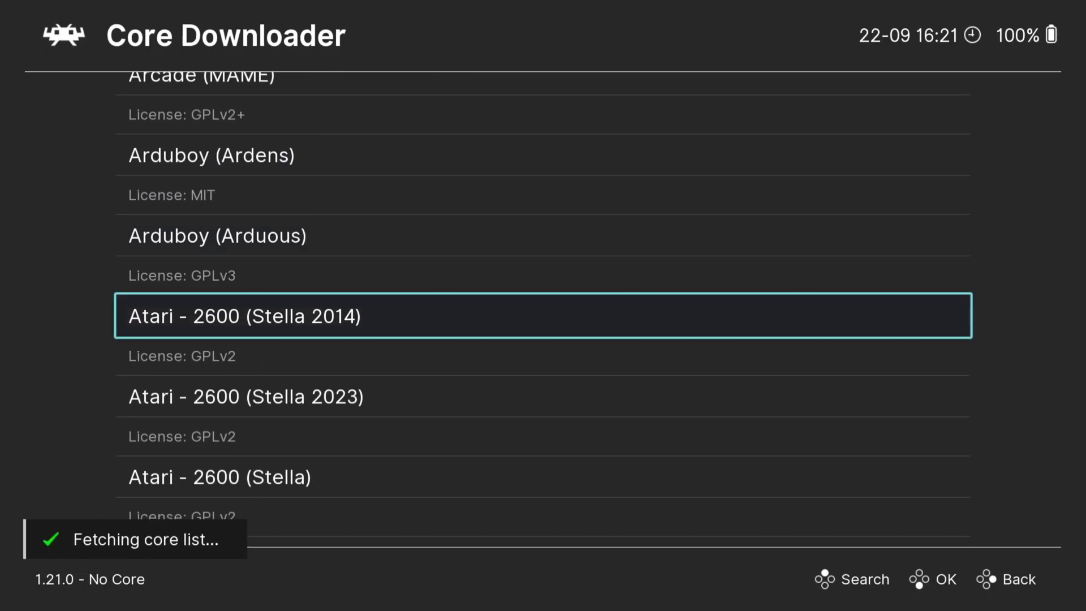
pyautogui.press('Down')
pyautogui.press('Down')
pyautogui.press('Down')
pyautogui.press('Down')
pyautogui.press('Down')
pyautogui.press('Down')
pyautogui.press('Down')
pyautogui.press('Down')
pyautogui.press('Down')
pyautogui.press('Down')
pyautogui.press('Down')
pyautogui.press('Down')
pyautogui.press('Down')
pyautogui.press('Down')
pyautogui.press('Down')
pyautogui.press('Down')
pyautogui.press('Down')
pyautogui.press('Down')
pyautogui.press('Down')
pyautogui.press('Down')
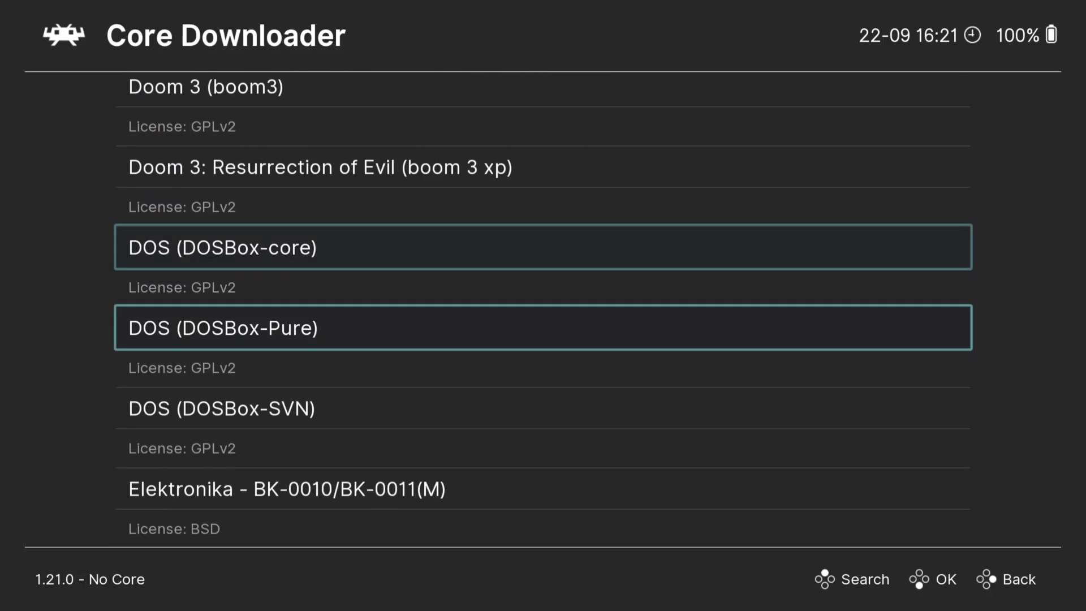
pyautogui.press('Down')
pyautogui.press('Down')
pyautogui.press('Down')
pyautogui.press('Down')
pyautogui.press('Down')
pyautogui.press('Down')
pyautogui.press('Down')
pyautogui.press('Down')
pyautogui.press('Down')
pyautogui.press('Down')
pyautogui.press('Down')
pyautogui.press('Down')
pyautogui.press('Down')
pyautogui.press('Down')
pyautogui.press('Down')
pyautogui.press('Down')
pyautogui.press('Down')
pyautogui.press('Down')
pyautogui.press('Down')
pyautogui.press('Down')
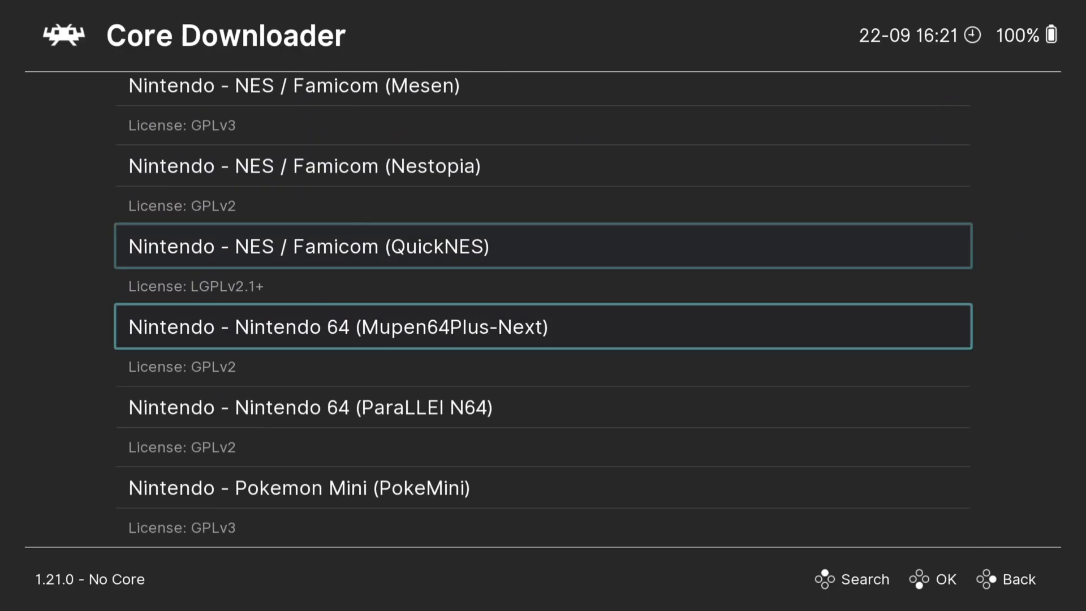
pyautogui.press('Down')
pyautogui.press('Down')
pyautogui.press('Down')
pyautogui.press('Down')
pyautogui.press('Down')
pyautogui.press('Down')
pyautogui.press('Down')
pyautogui.press('Down')
pyautogui.press('Down')
pyautogui.press('Down')
pyautogui.press('Down')
pyautogui.press('Down')
pyautogui.press('Down')
pyautogui.press('Down')
pyautogui.press('Down')
pyautogui.press('Down')
pyautogui.press('Down')
pyautogui.press('Down')
pyautogui.press('Down')
pyautogui.press('Down')
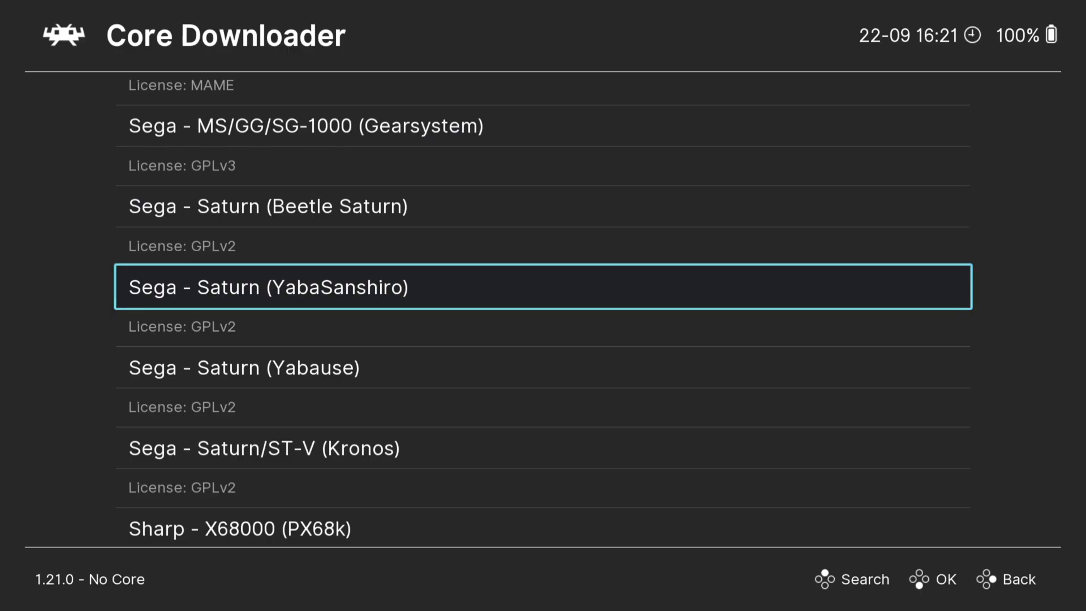
# Download and install the Sega - Saturn (Beetle Saturn) and Sega - Saturn (YabaSanshiro) cores.
pyautogui.press('Up')
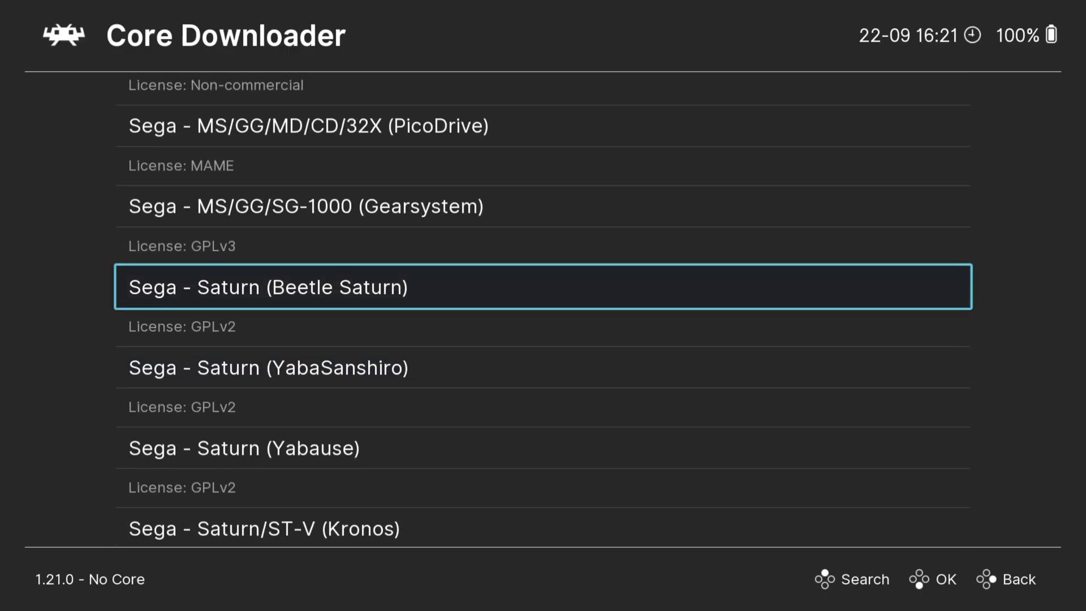
pyautogui.press('Return')
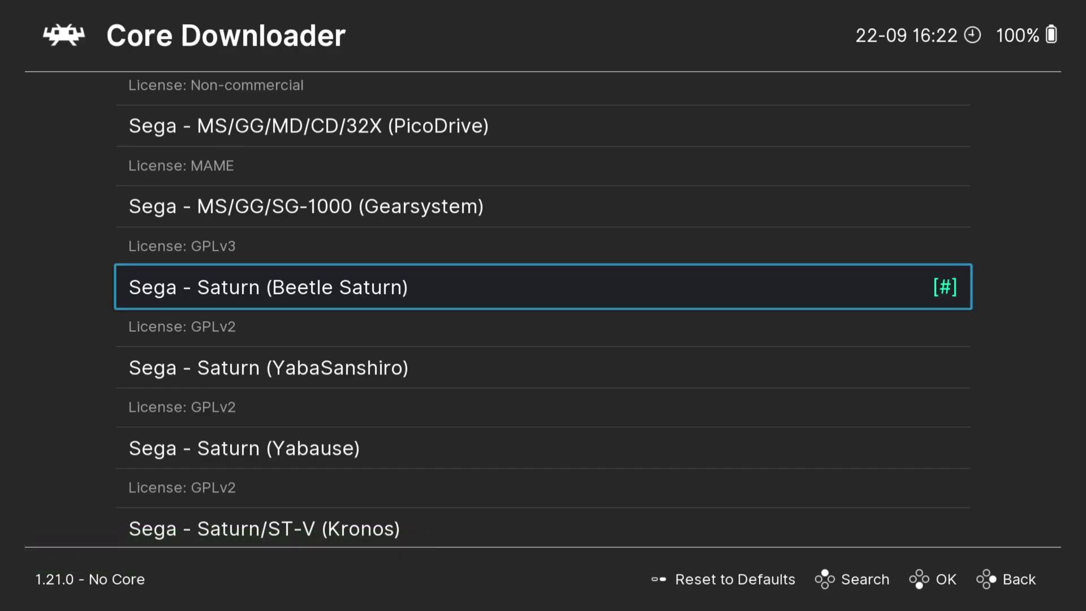
pyautogui.press('Down')
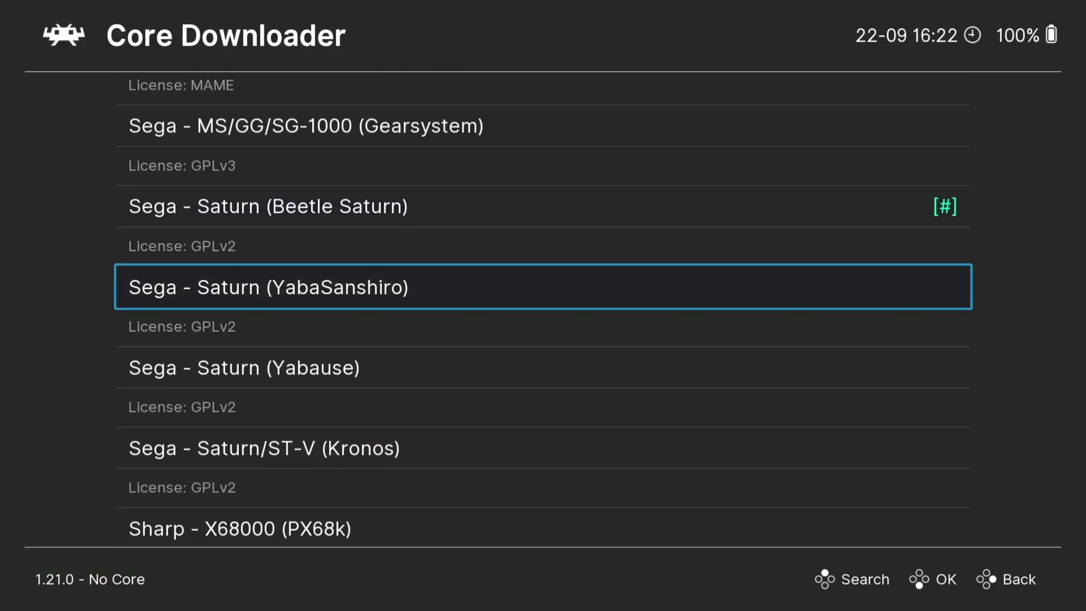
pyautogui.press('Return')
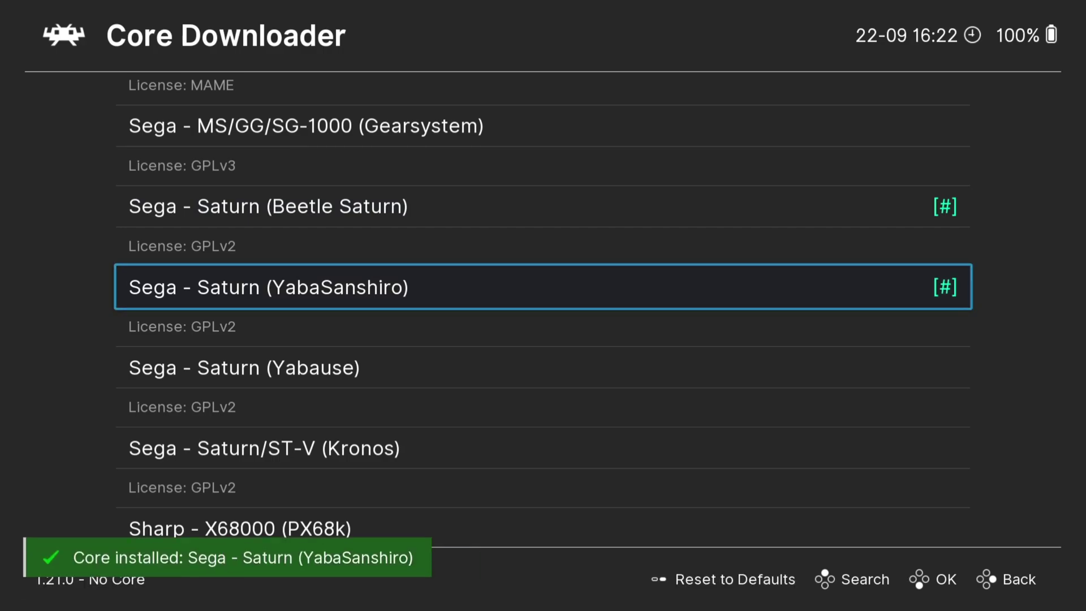